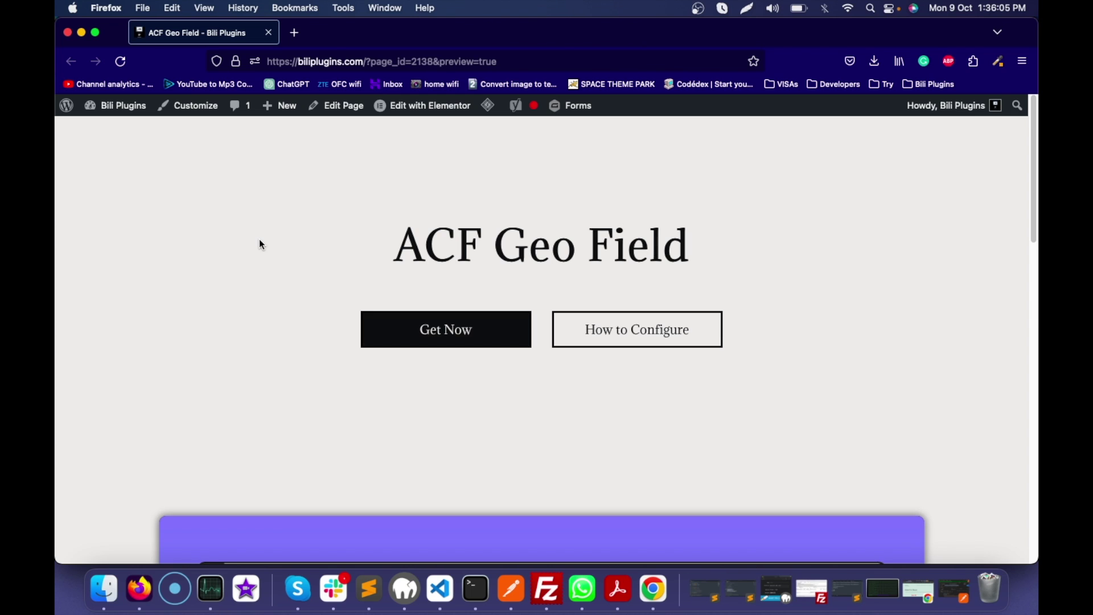
Glance at the ACF Field Groups tab, then scroll through The WordPress Voyage post list.
{"action": "key", "text": "ctrl+Right"}
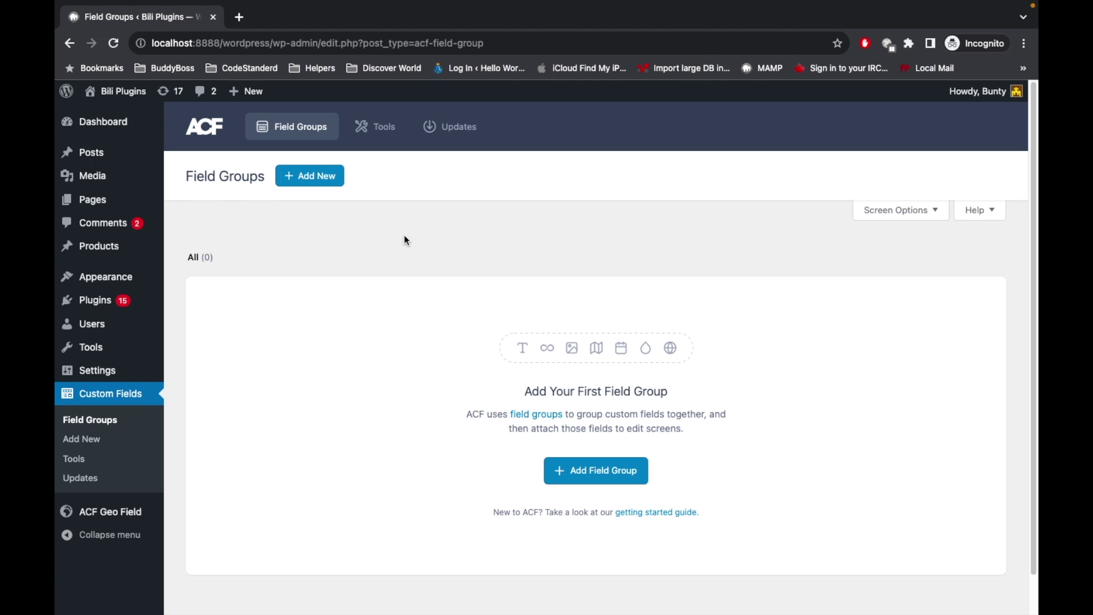
{"action": "key", "text": "ctrl+Left"}
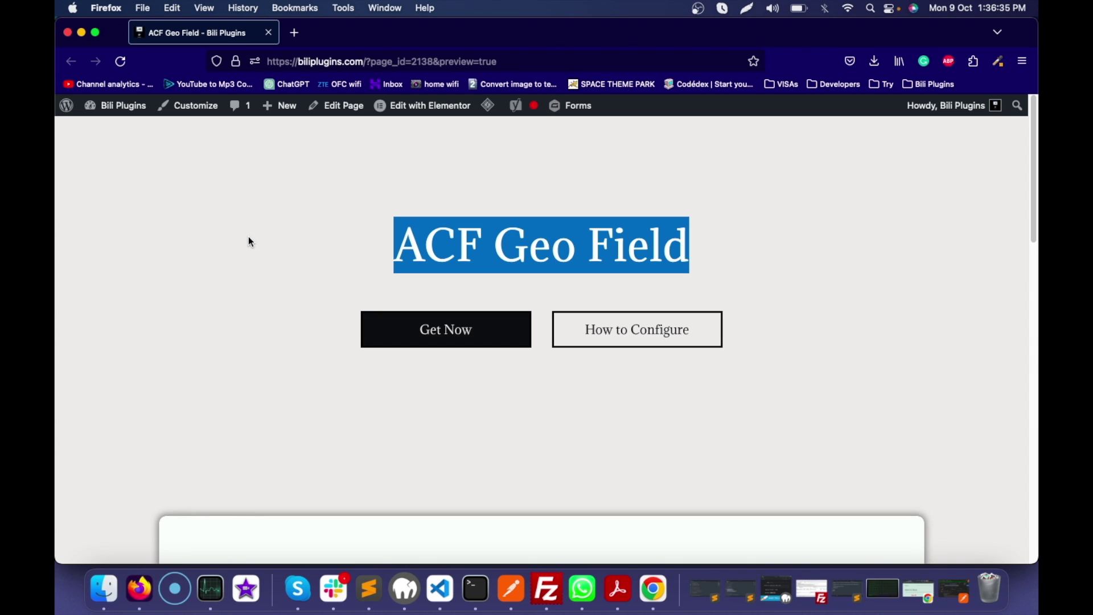
{"action": "left_click", "coordinate": [260, 251]}
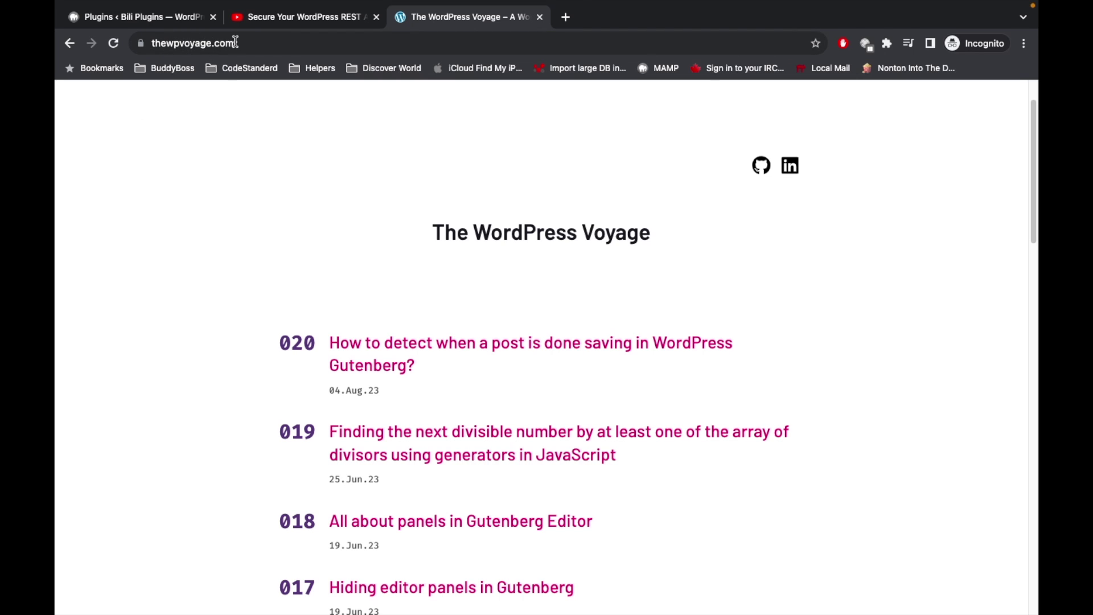
{"action": "scroll", "coordinate": [184, 294], "scroll_direction": "down", "scroll_amount": 10}
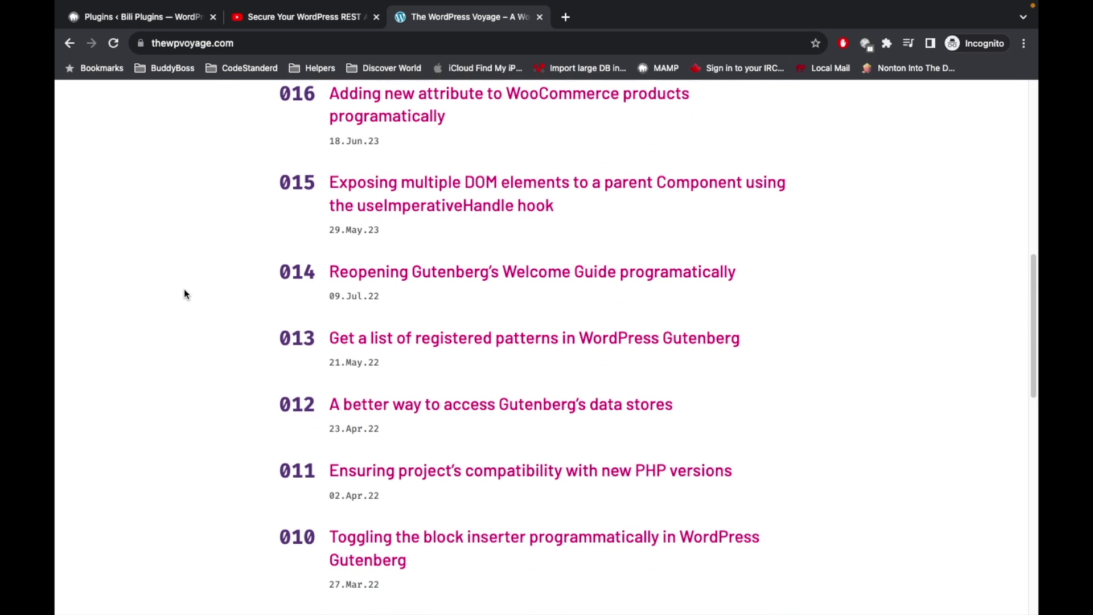
{"action": "scroll", "coordinate": [183, 290], "scroll_direction": "down", "scroll_amount": 2}
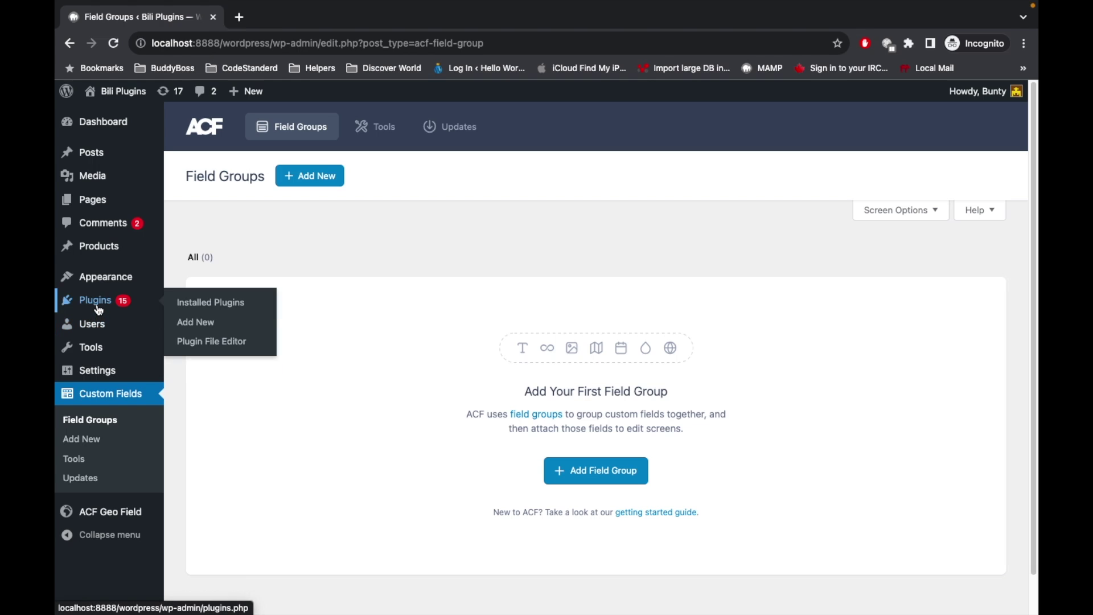
{"action": "left_click", "coordinate": [99, 310]}
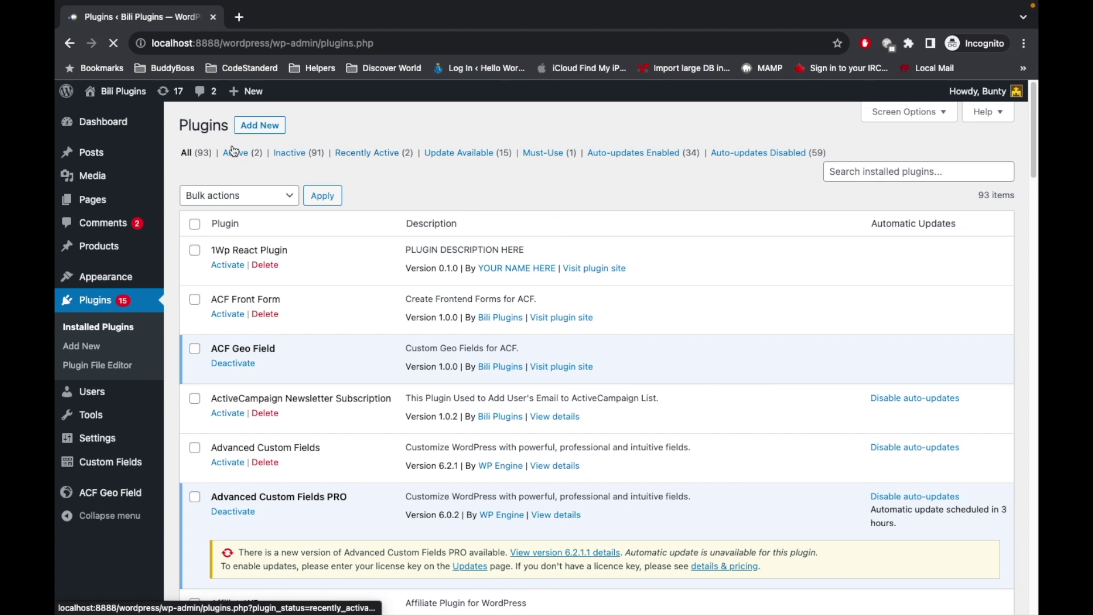
{"action": "left_click", "coordinate": [233, 152]}
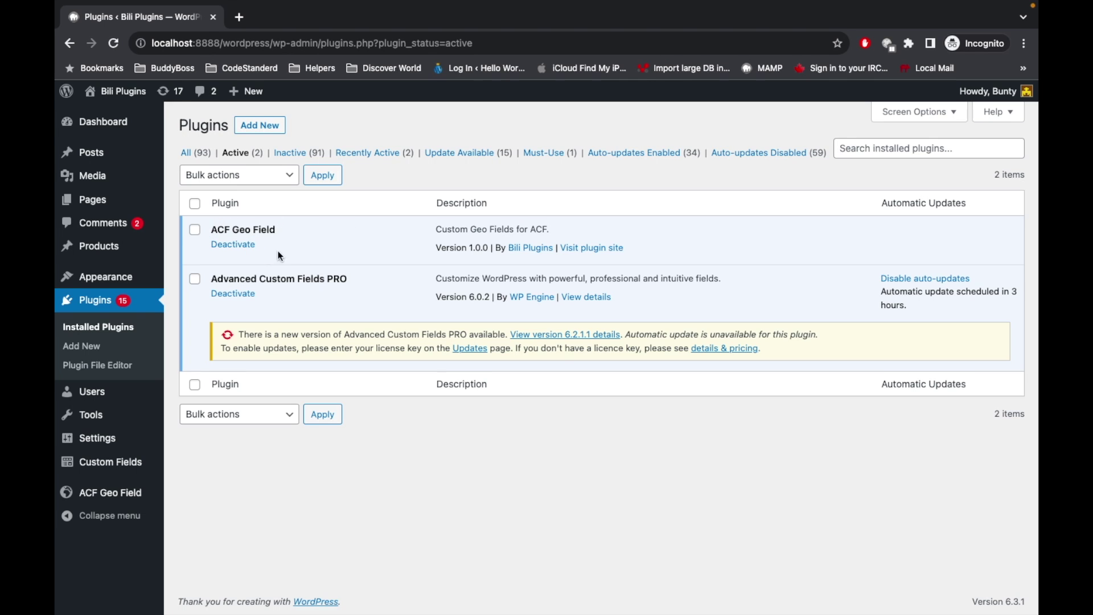
{"action": "left_click", "coordinate": [91, 463]}
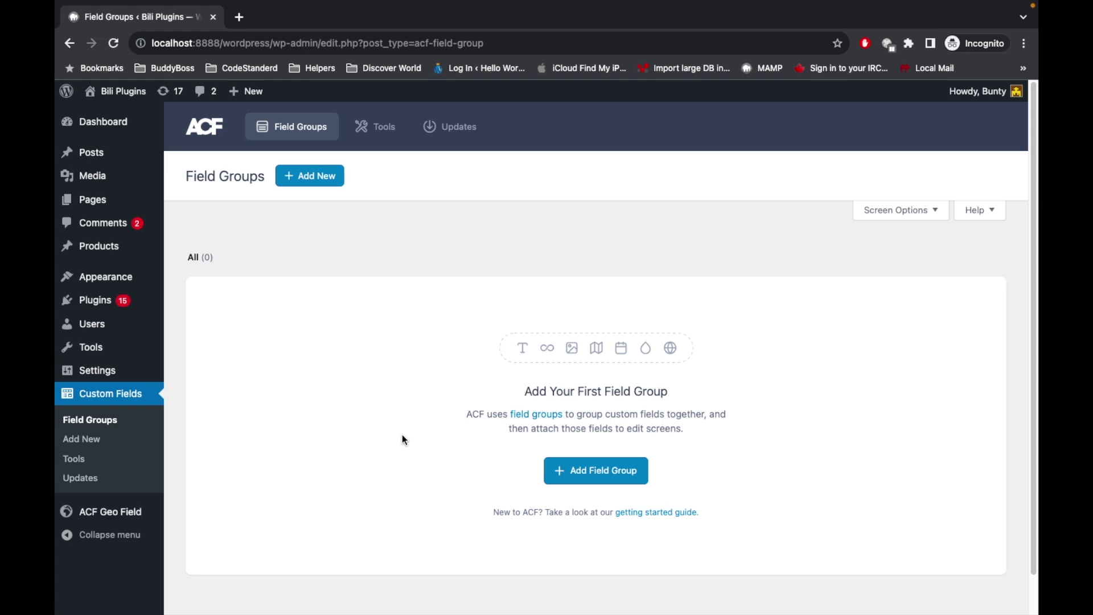
{"action": "left_click", "coordinate": [313, 184]}
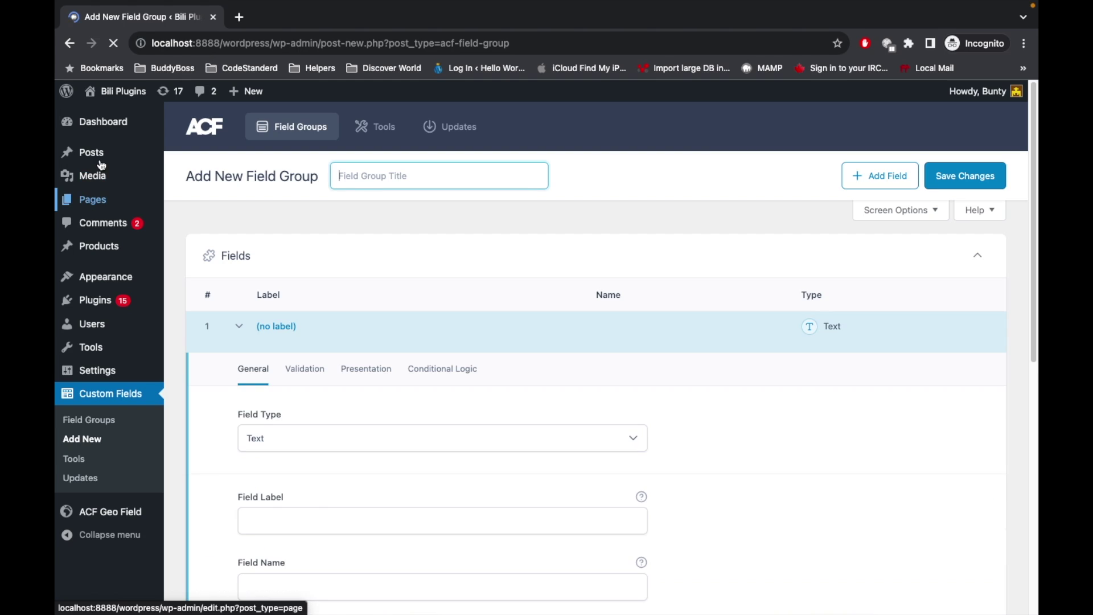
Title the field group 'Posts Meta data' and make its first field a Geo Field.
{"action": "mouse_move", "coordinate": [98, 159]}
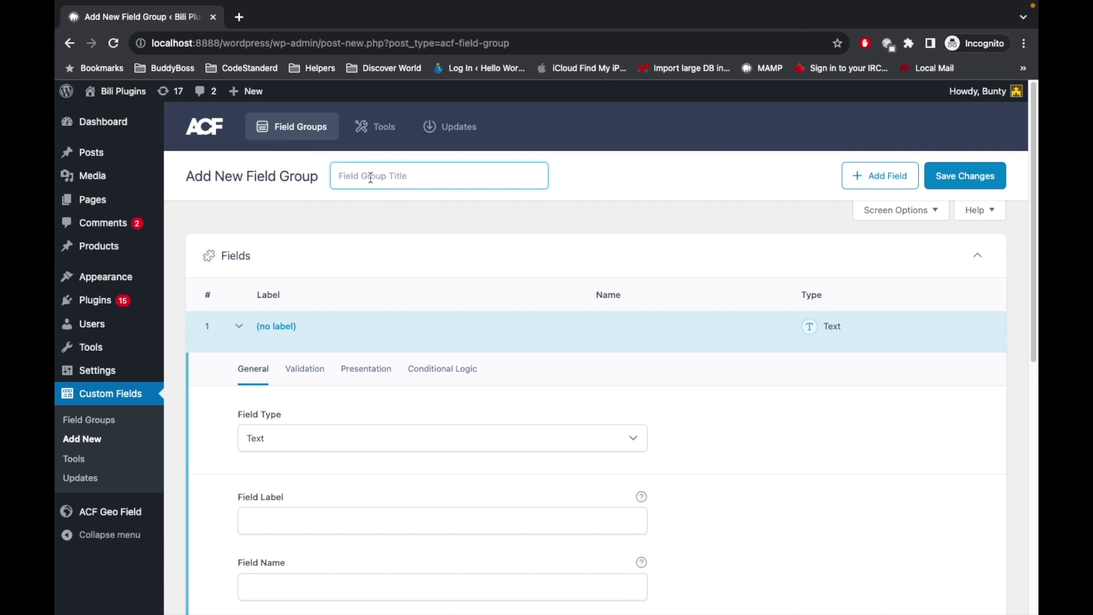
{"action": "type", "text": "Posts Meta data"}
{"action": "mouse_move", "coordinate": [270, 344]}
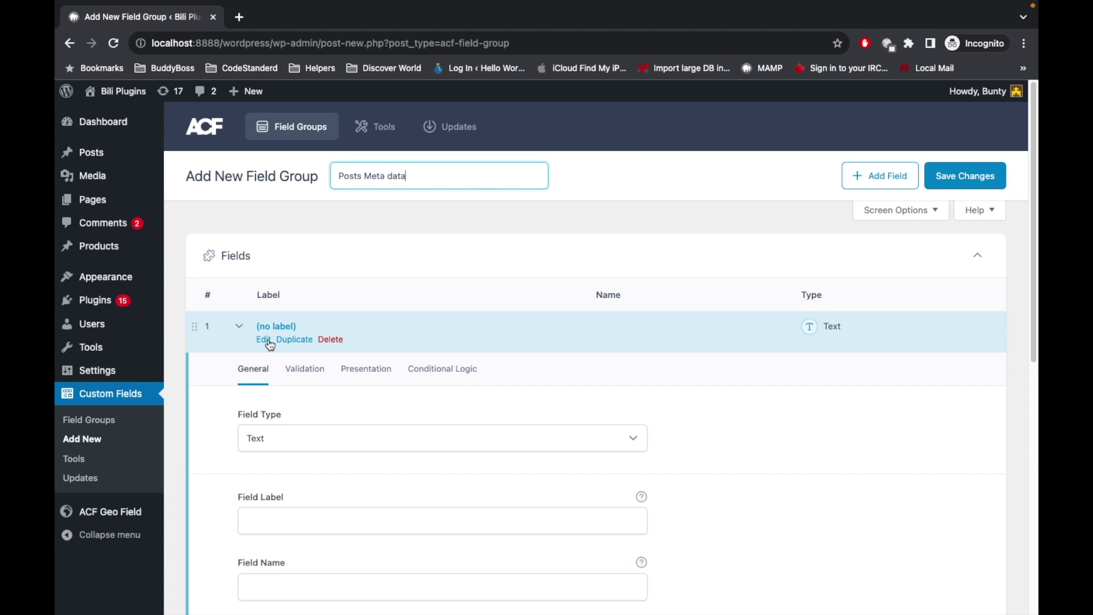
{"action": "scroll", "coordinate": [366, 378], "scroll_direction": "down", "scroll_amount": 3}
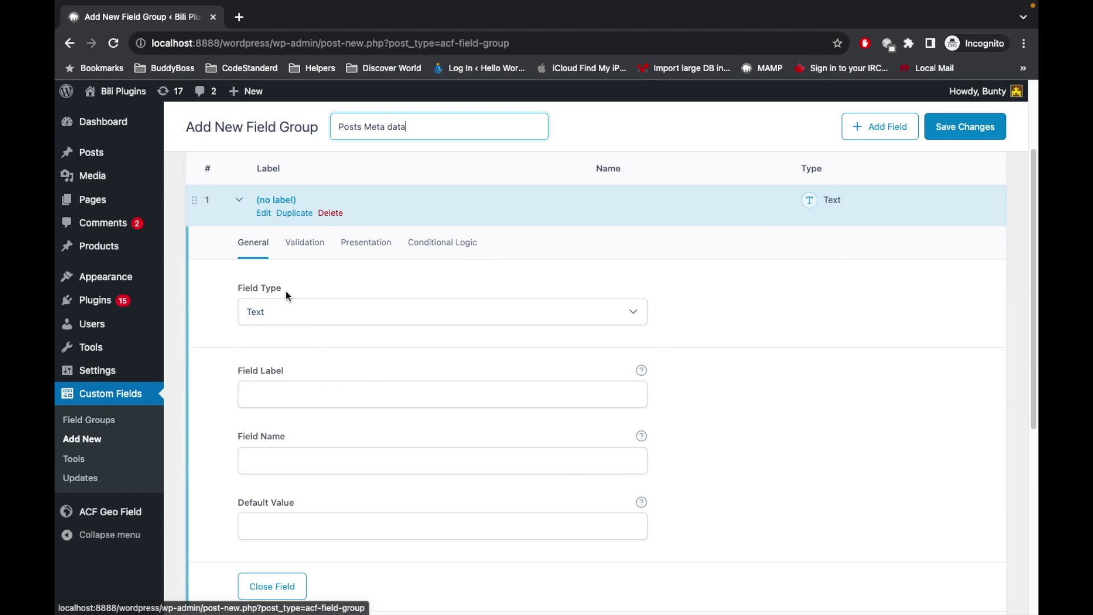
{"action": "left_click", "coordinate": [286, 312]}
{"action": "scroll", "coordinate": [330, 351], "scroll_direction": "down", "scroll_amount": 5}
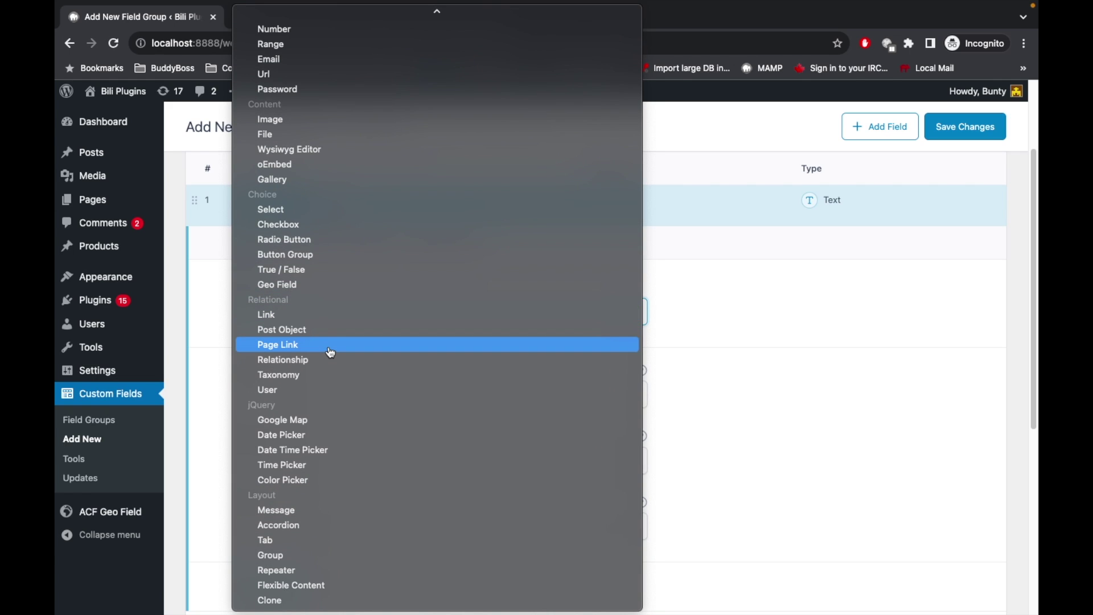
{"action": "left_click", "coordinate": [300, 284]}
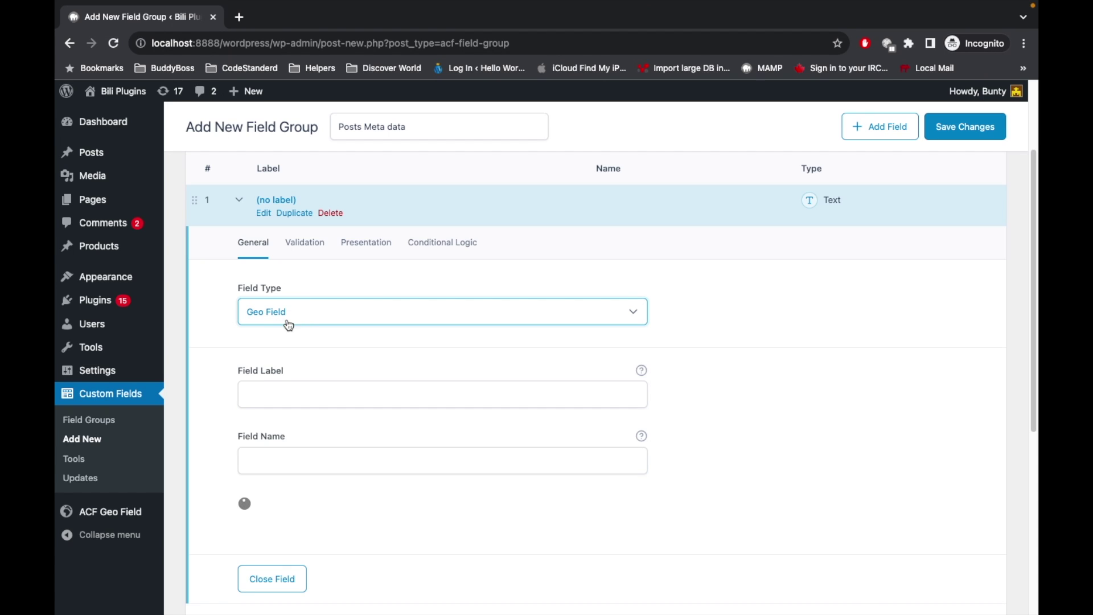
Label the field 'Location' and set its return format to Label (array).
{"action": "scroll", "coordinate": [358, 300], "scroll_direction": "down", "scroll_amount": 5}
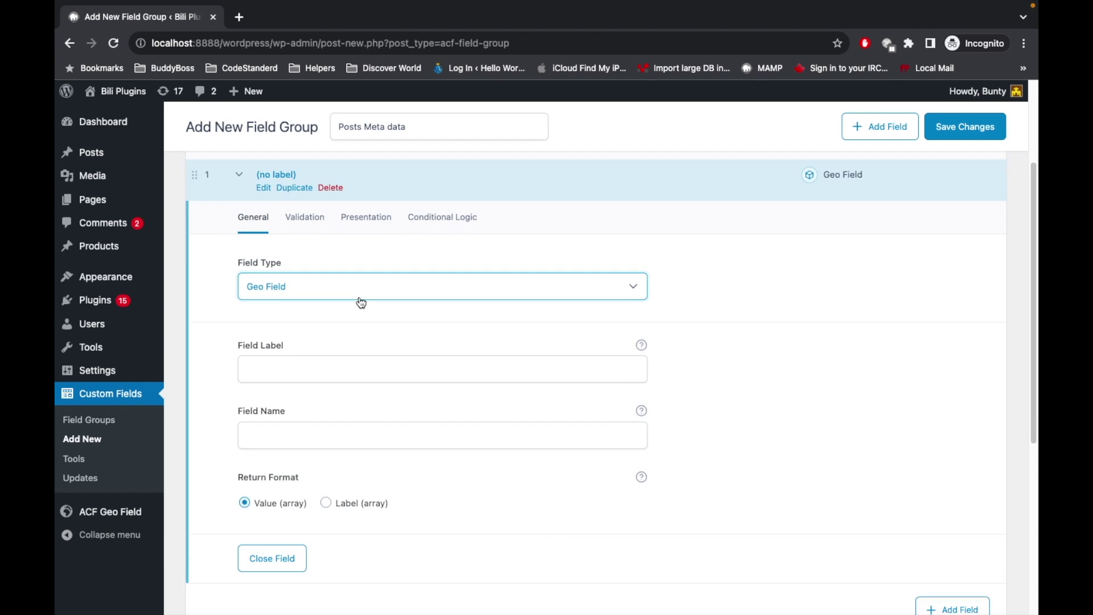
{"action": "left_click", "coordinate": [291, 275]}
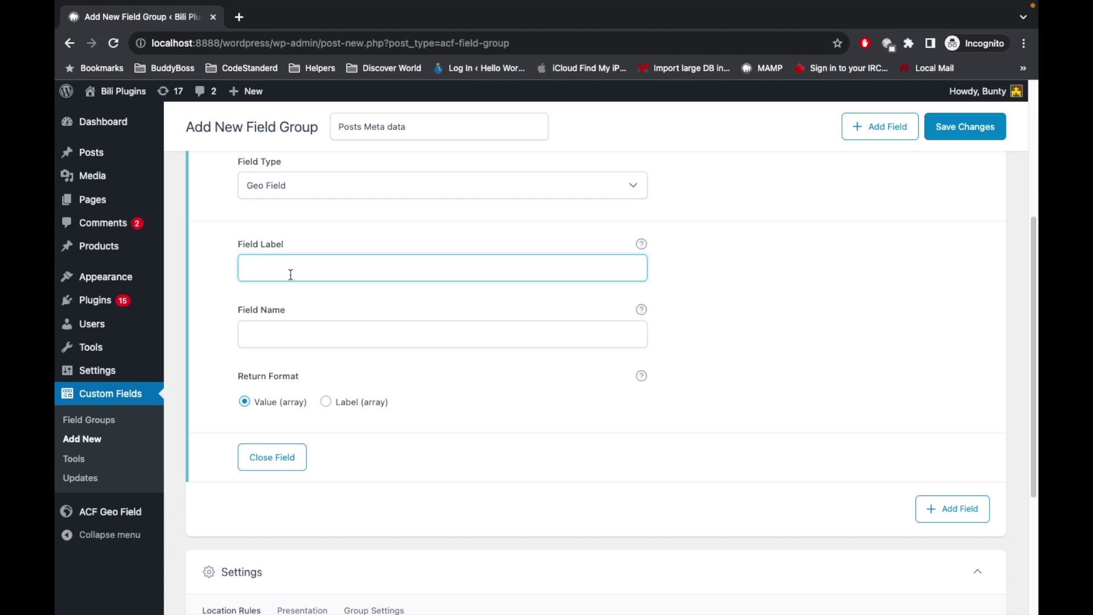
{"action": "type", "text": "Location"}
{"action": "left_click", "coordinate": [765, 323]}
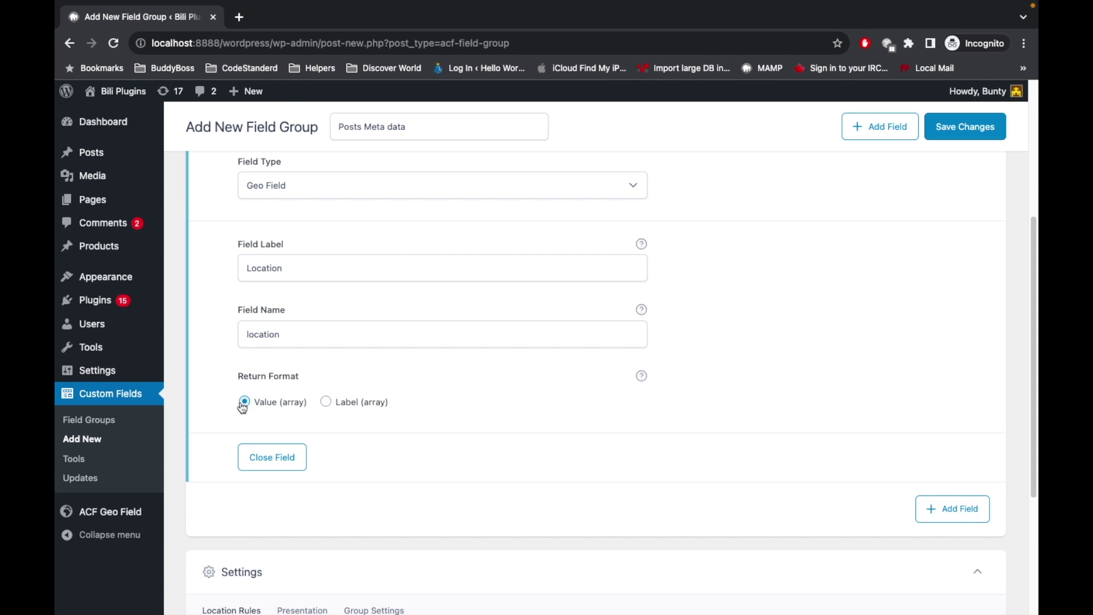
{"action": "left_click", "coordinate": [327, 403]}
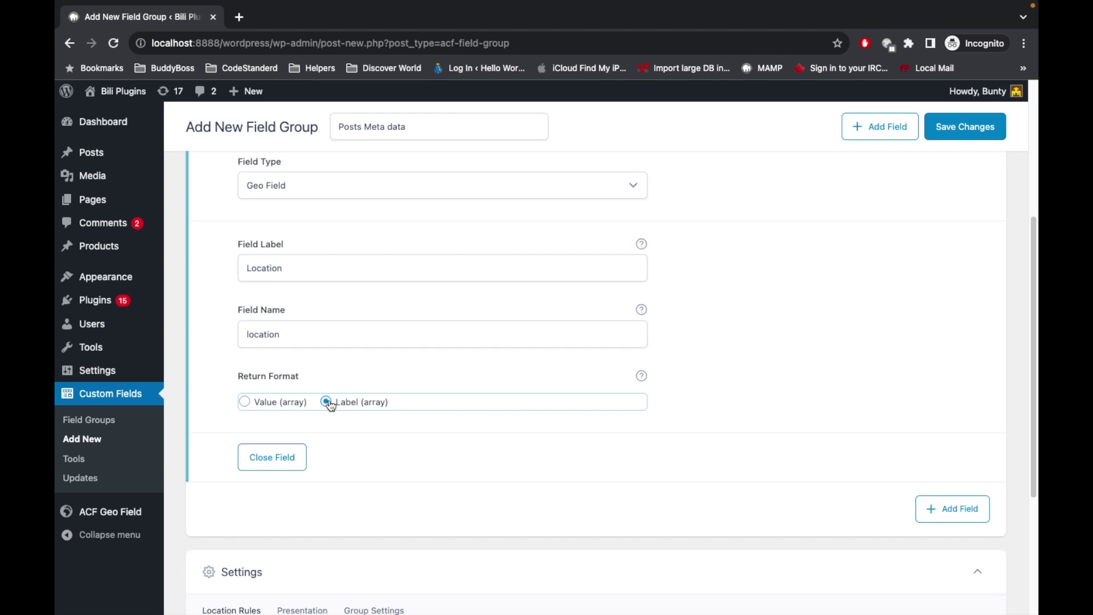
{"action": "left_click", "coordinate": [442, 413]}
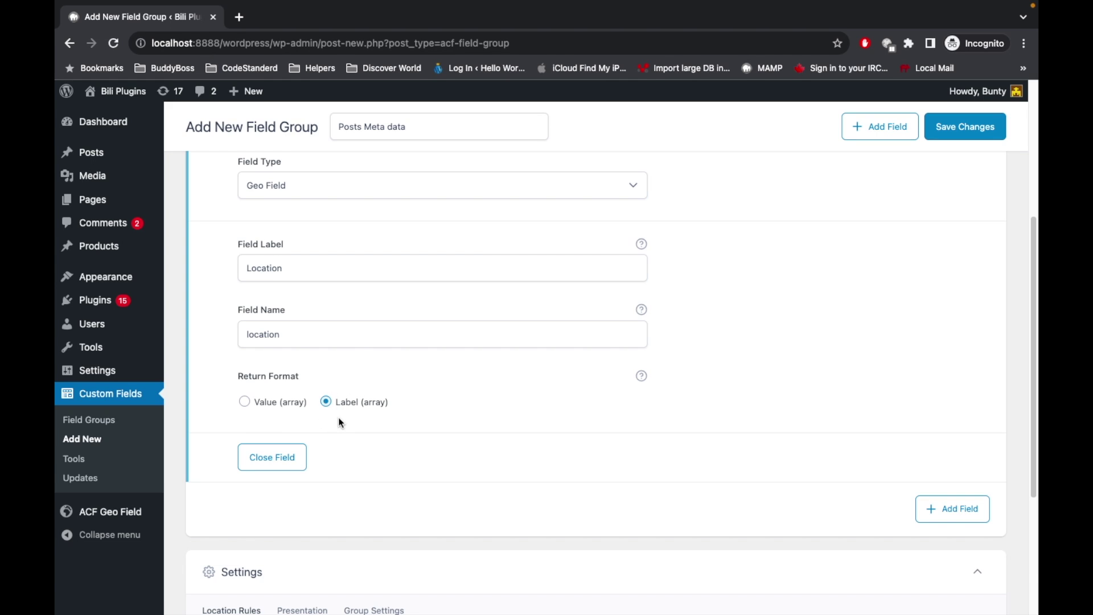
Switch Return Format to Value and back to Label, then save the Posts Meta data group.
{"action": "left_click", "coordinate": [255, 407]}
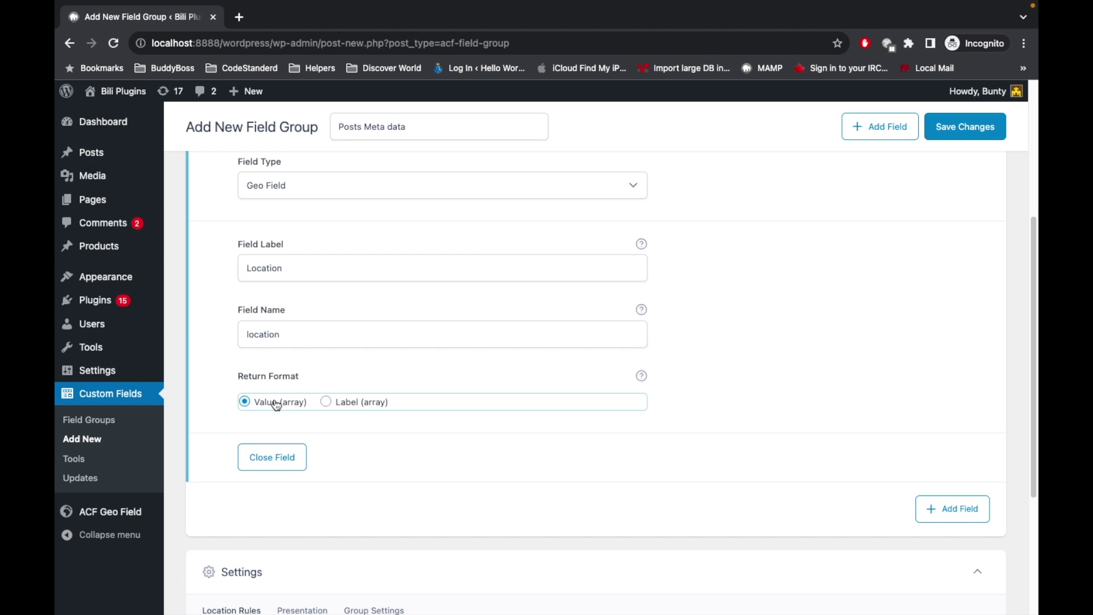
{"action": "left_click", "coordinate": [326, 402]}
{"action": "scroll", "coordinate": [859, 384], "scroll_direction": "up", "scroll_amount": 4}
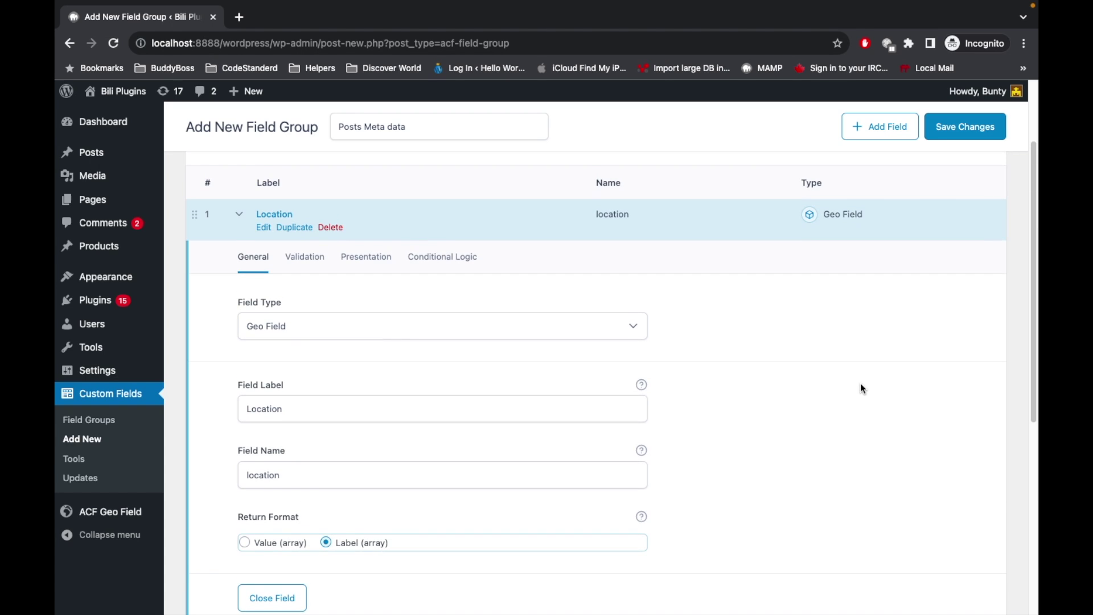
{"action": "scroll", "coordinate": [795, 323], "scroll_direction": "down", "scroll_amount": 8}
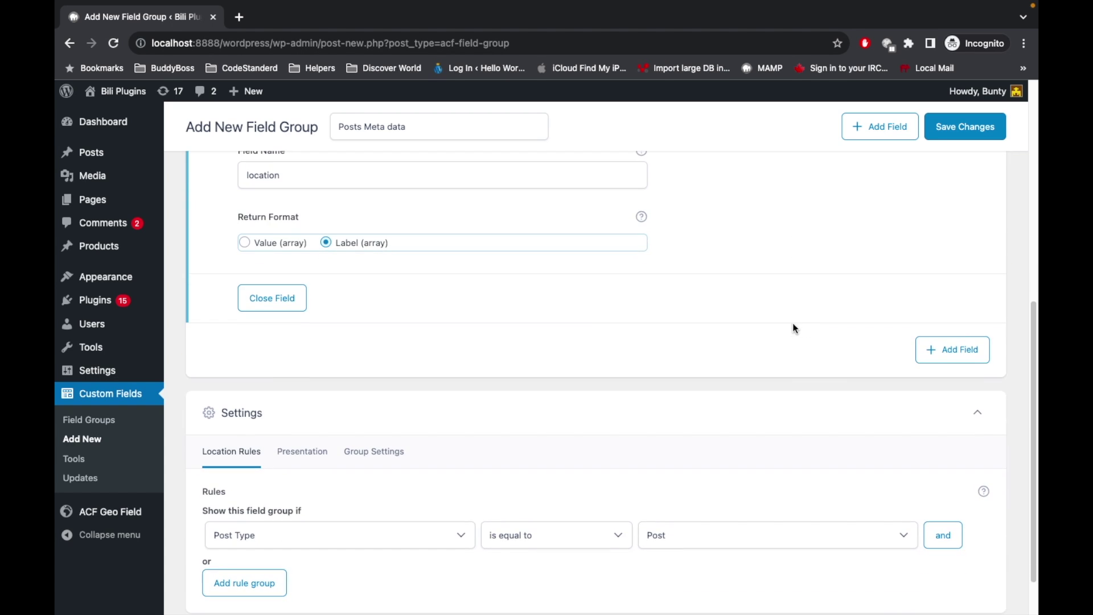
{"action": "scroll", "coordinate": [798, 455], "scroll_direction": "up", "scroll_amount": 2}
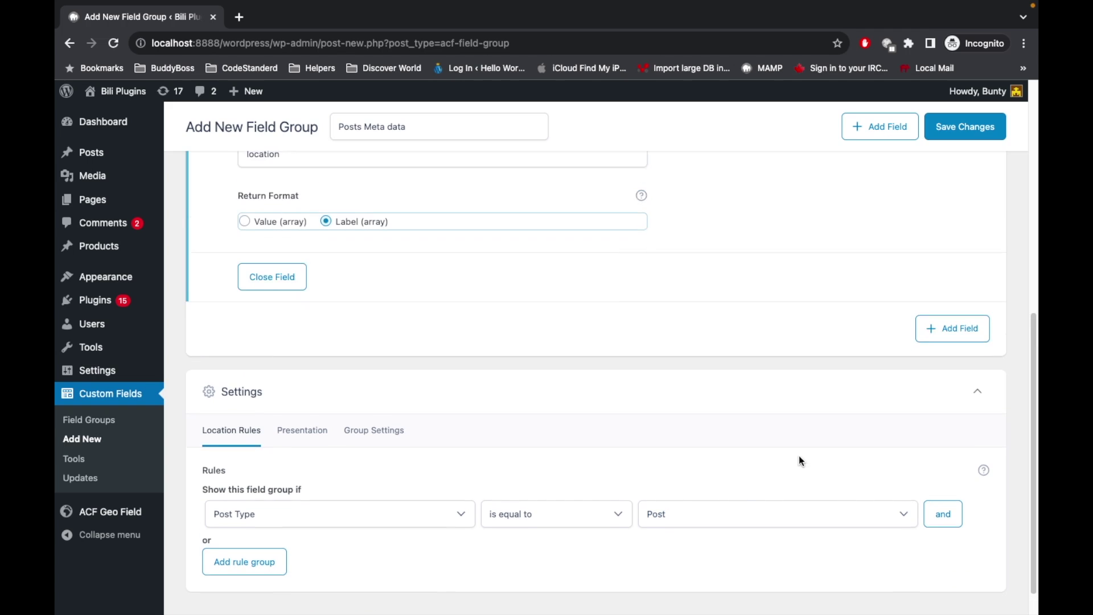
{"action": "left_click", "coordinate": [946, 126]}
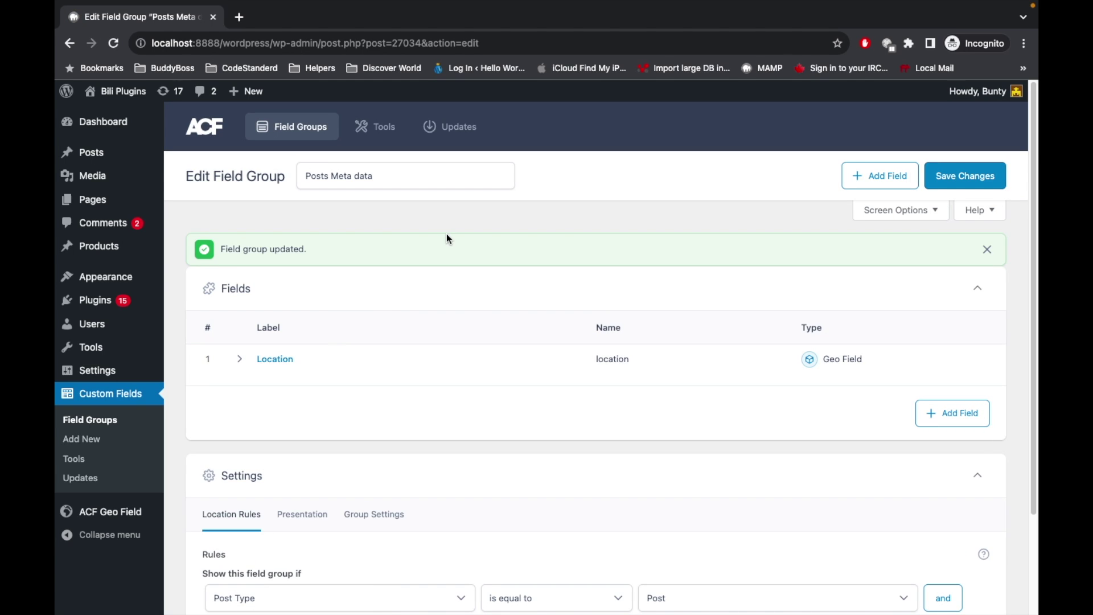
Open the Style For Block post for editing from the Posts list.
{"action": "left_click", "coordinate": [84, 152]}
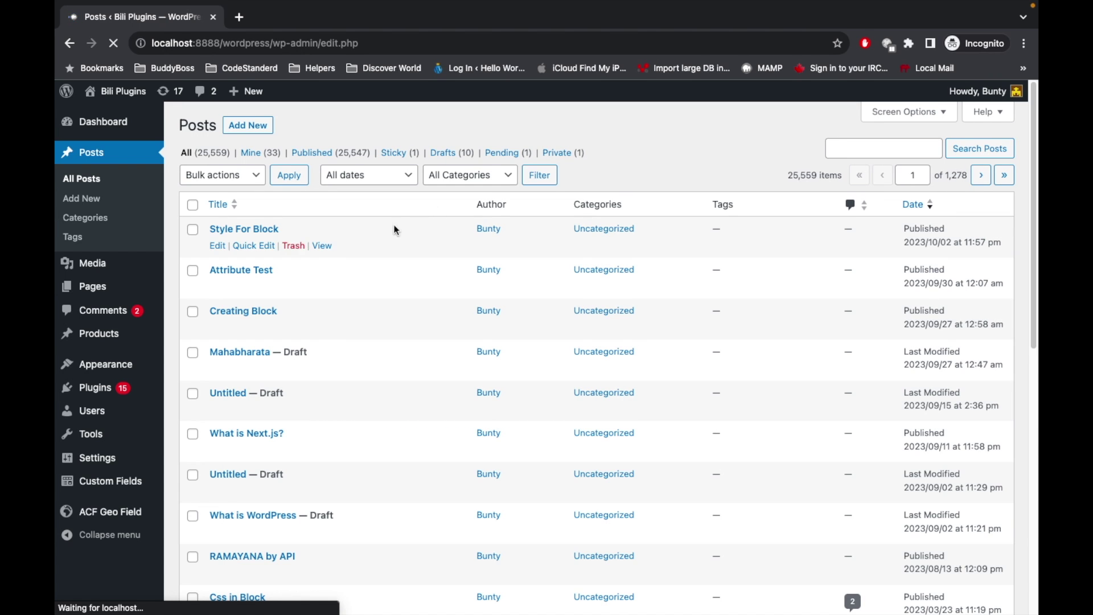
{"action": "left_click", "coordinate": [219, 245]}
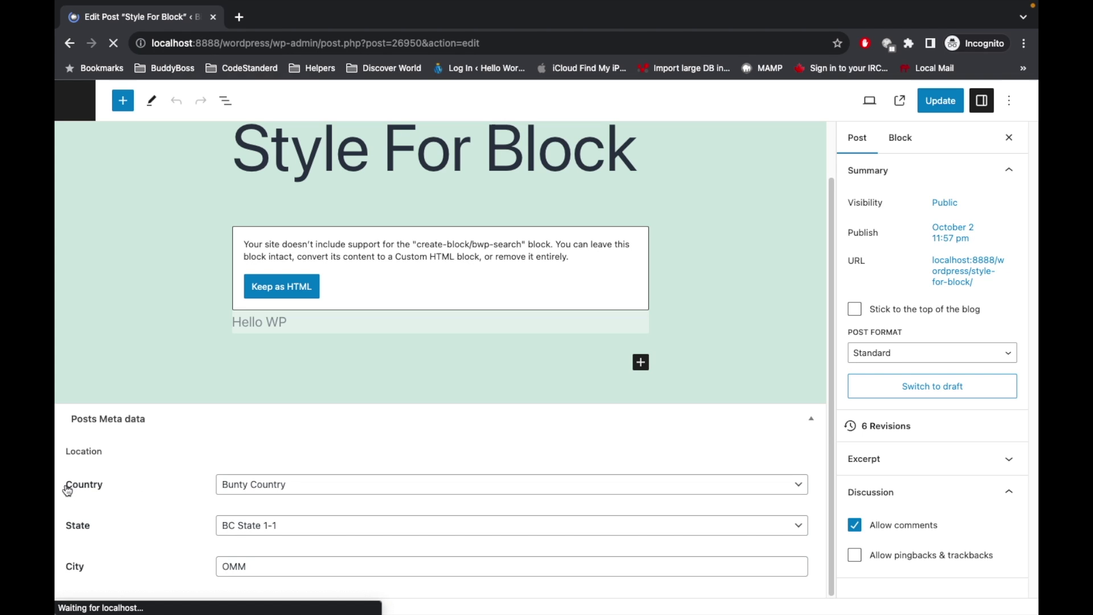
Set the post's Location country to India.
{"action": "left_click_drag", "start_coordinate": [67, 491], "coordinate": [104, 576]}
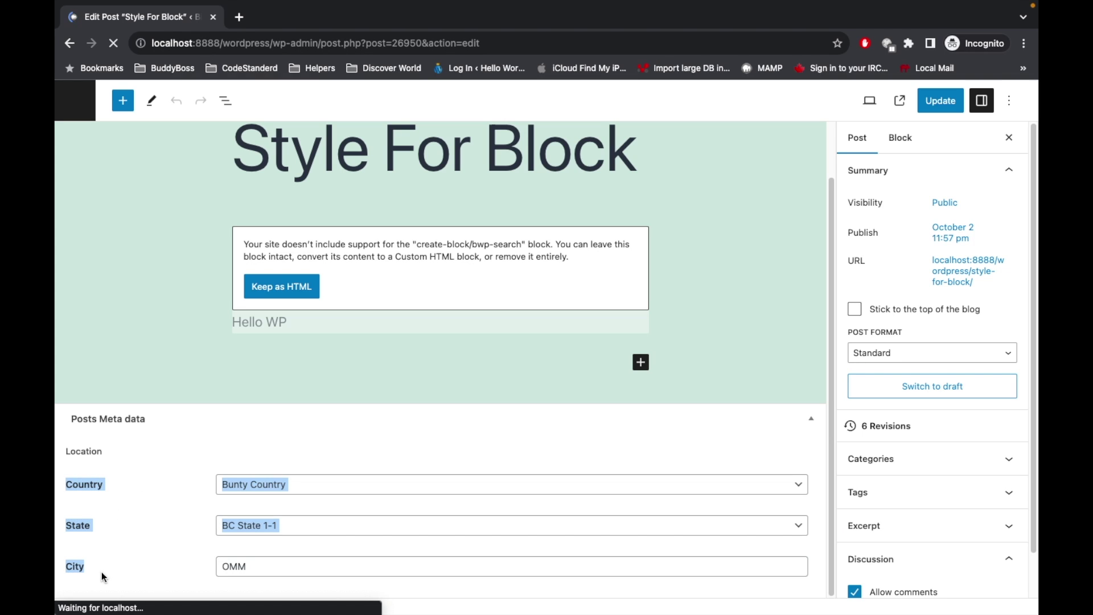
{"action": "left_click", "coordinate": [337, 493]}
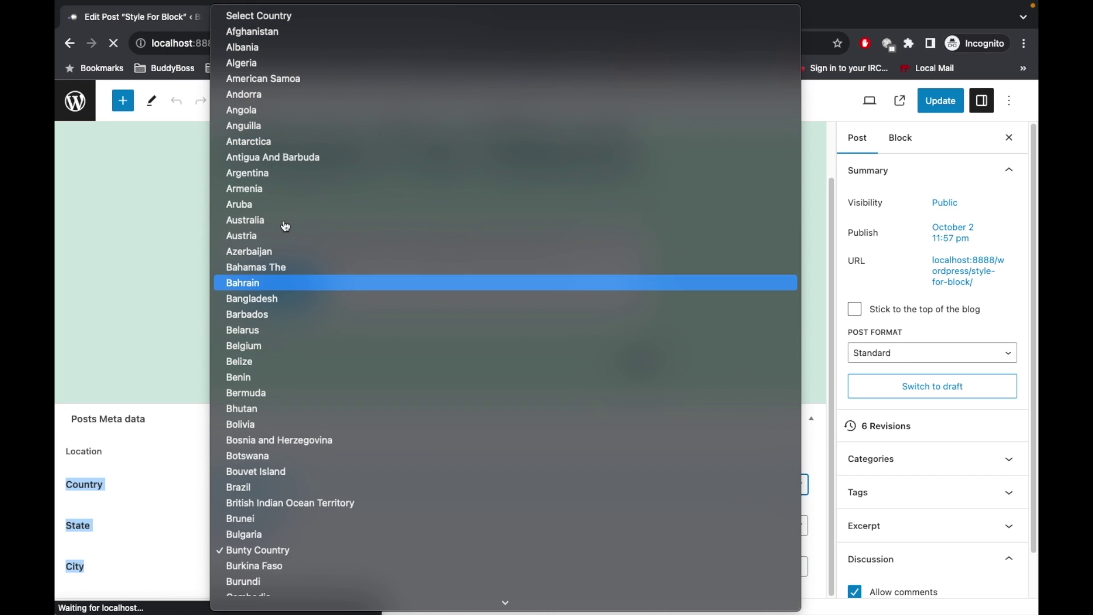
{"action": "type", "text": "india"}
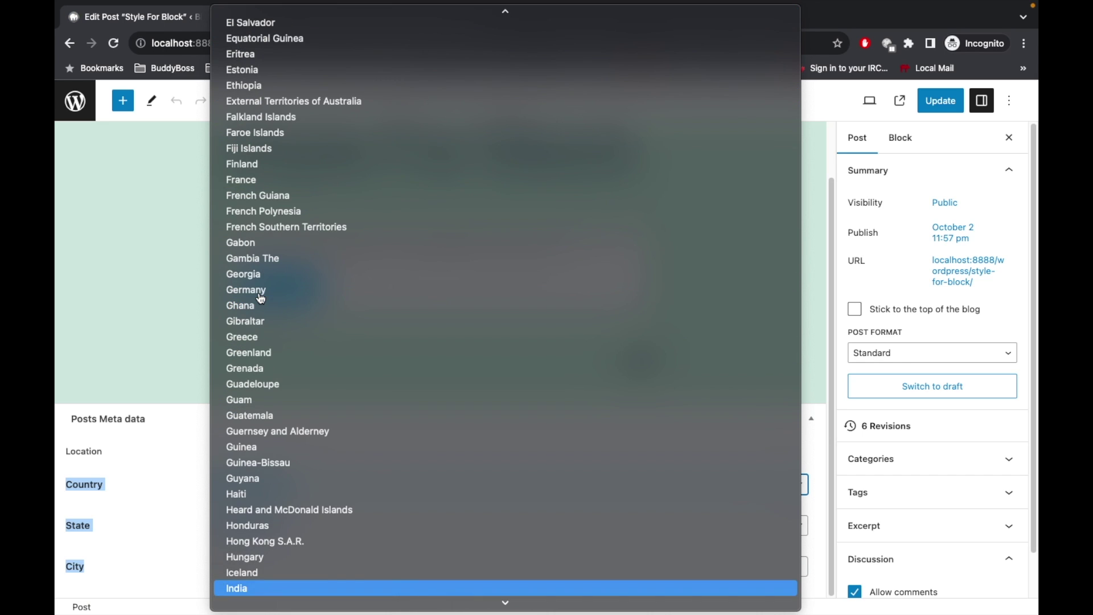
{"action": "key", "text": "Return"}
{"action": "left_click", "coordinate": [124, 454]}
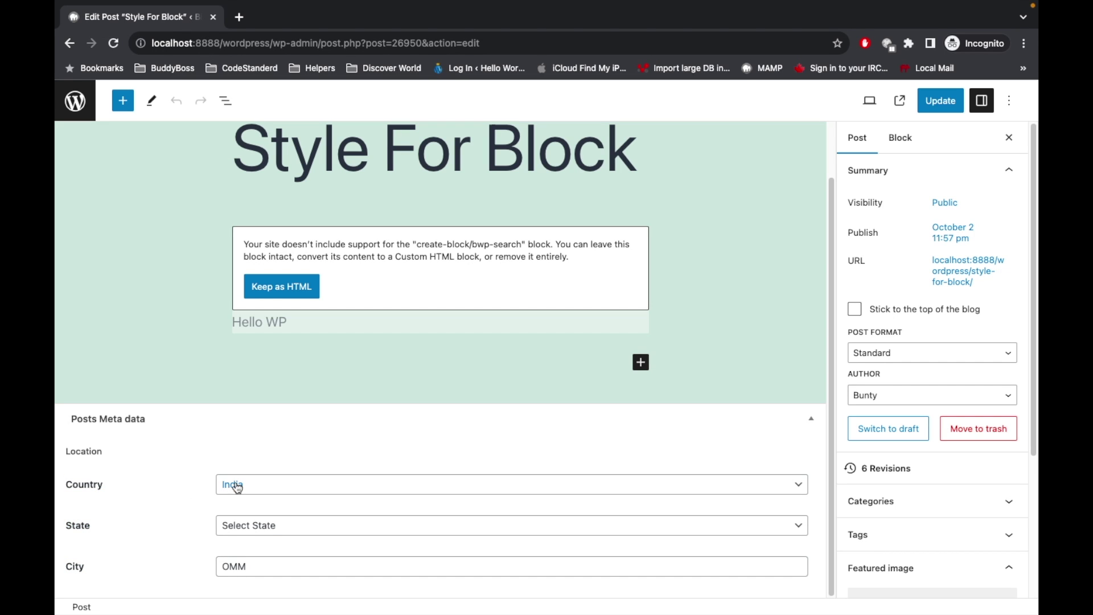
Choose state Gujarat, enter city Bilimora, and update the post.
{"action": "left_click", "coordinate": [238, 524]}
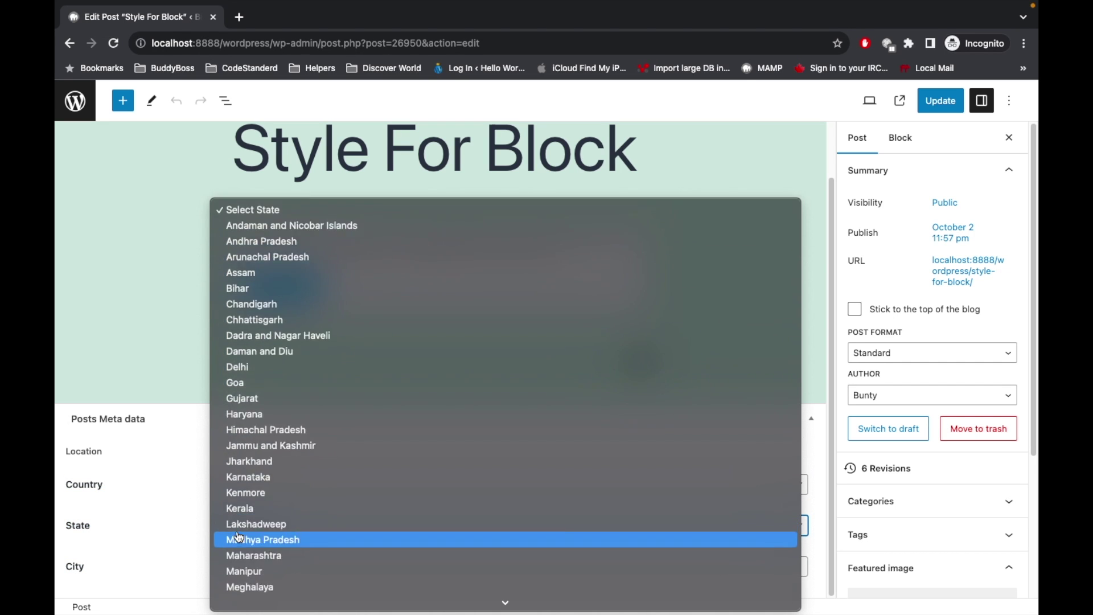
{"action": "scroll", "coordinate": [239, 532], "scroll_direction": "down", "scroll_amount": 5}
{"action": "scroll", "coordinate": [239, 530], "scroll_direction": "up", "scroll_amount": 3}
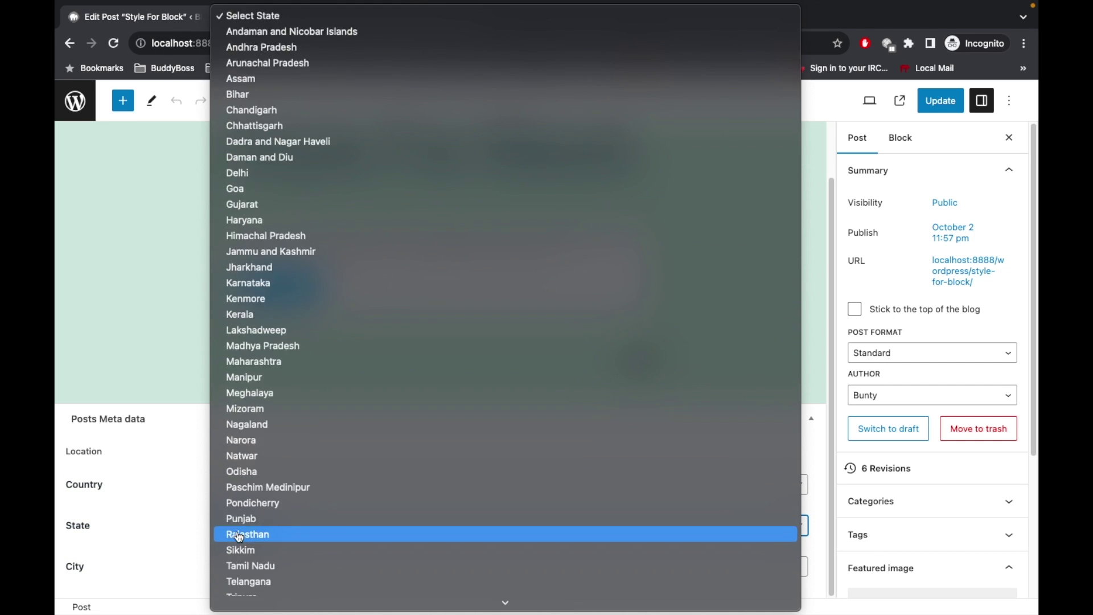
{"action": "left_click", "coordinate": [284, 208]}
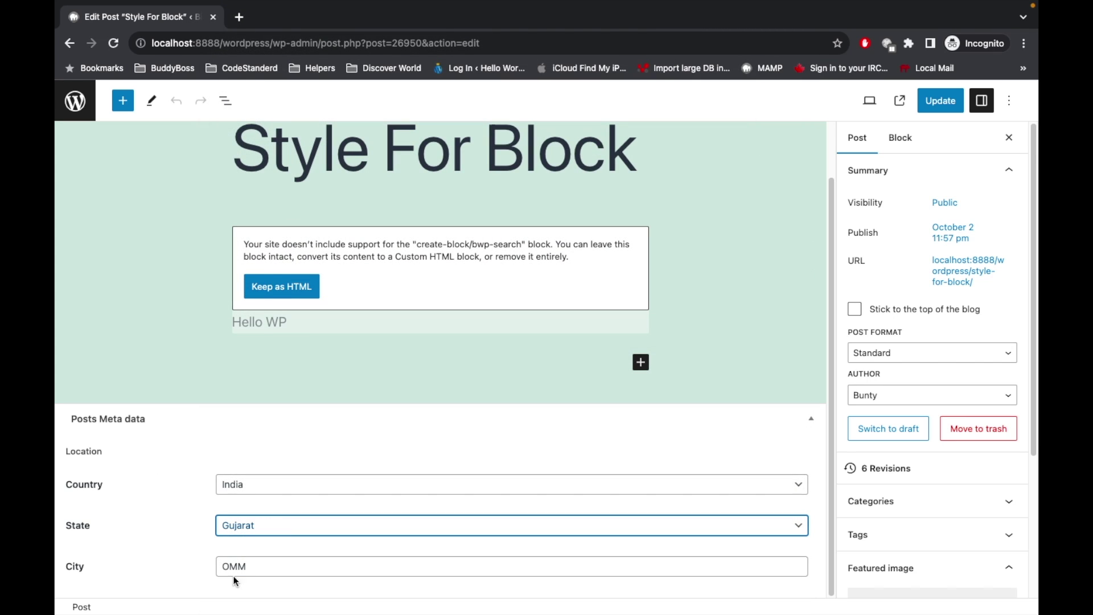
{"action": "key", "text": "Tab"}
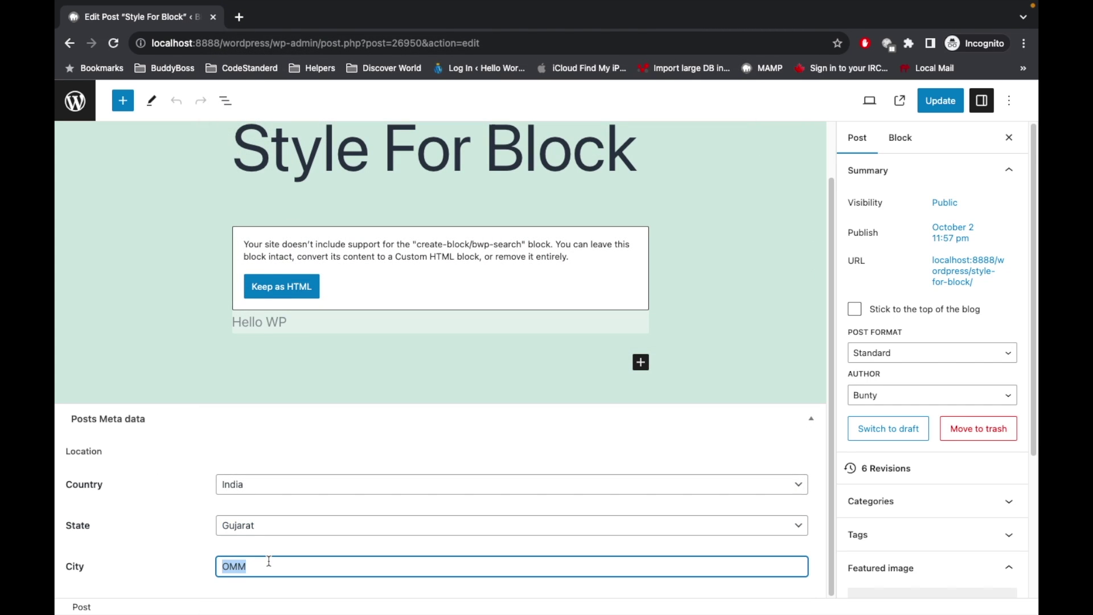
{"action": "type", "text": "Bilimora"}
{"action": "left_click", "coordinate": [135, 536]}
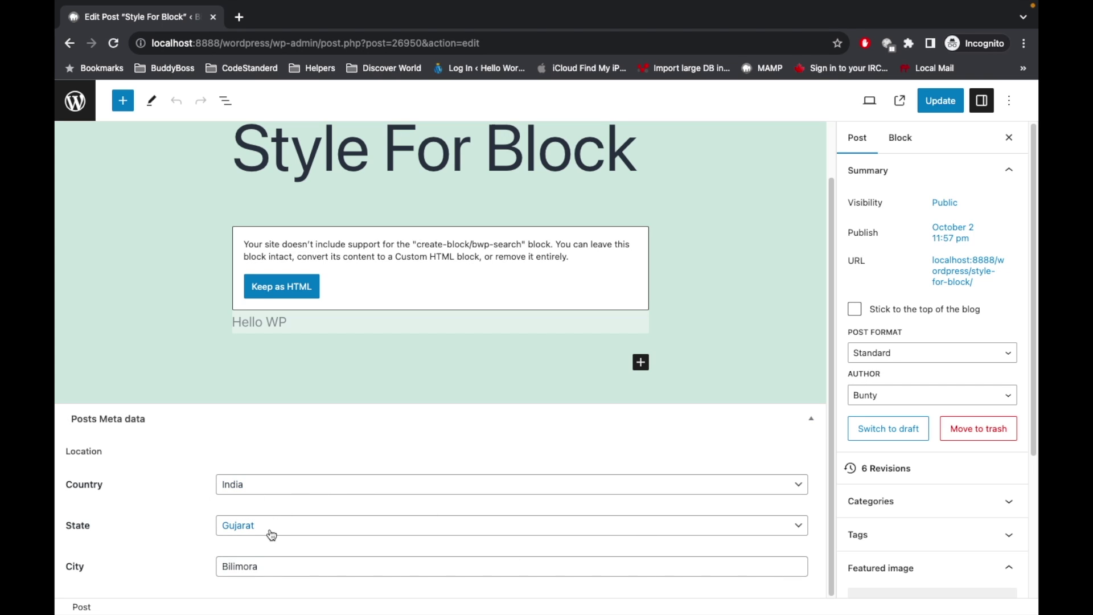
{"action": "left_click", "coordinate": [939, 96]}
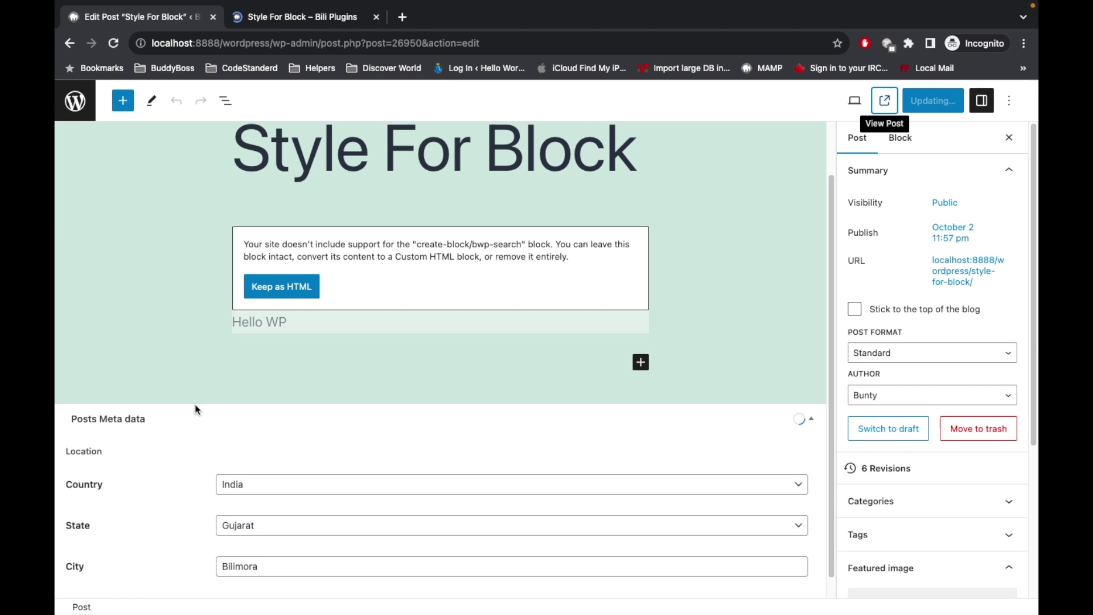
Scroll through the published Style For Block page, then switch to Visual Studio Code.
{"action": "left_click", "coordinate": [333, 22]}
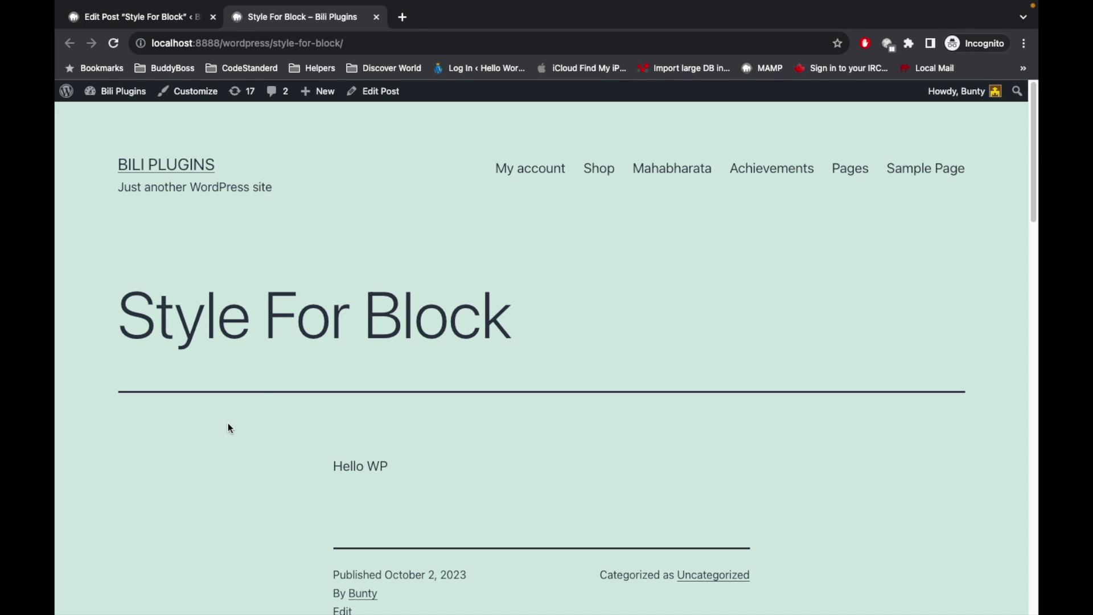
{"action": "scroll", "coordinate": [227, 423], "scroll_direction": "down", "scroll_amount": 5}
{"action": "scroll", "coordinate": [227, 420], "scroll_direction": "up", "scroll_amount": 4}
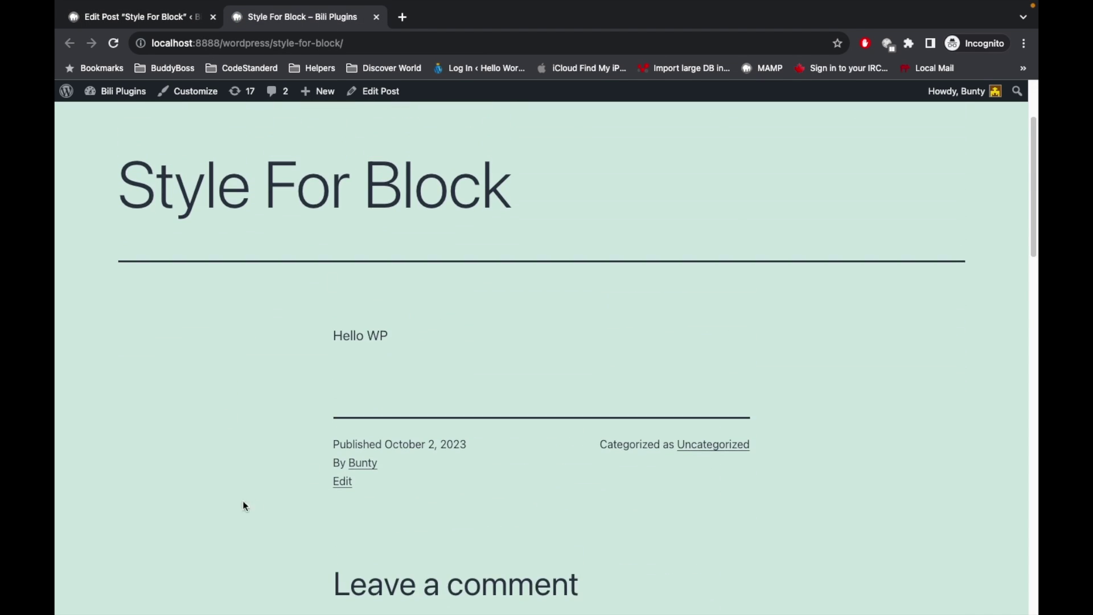
{"action": "scroll", "coordinate": [283, 379], "scroll_direction": "up", "scroll_amount": 3}
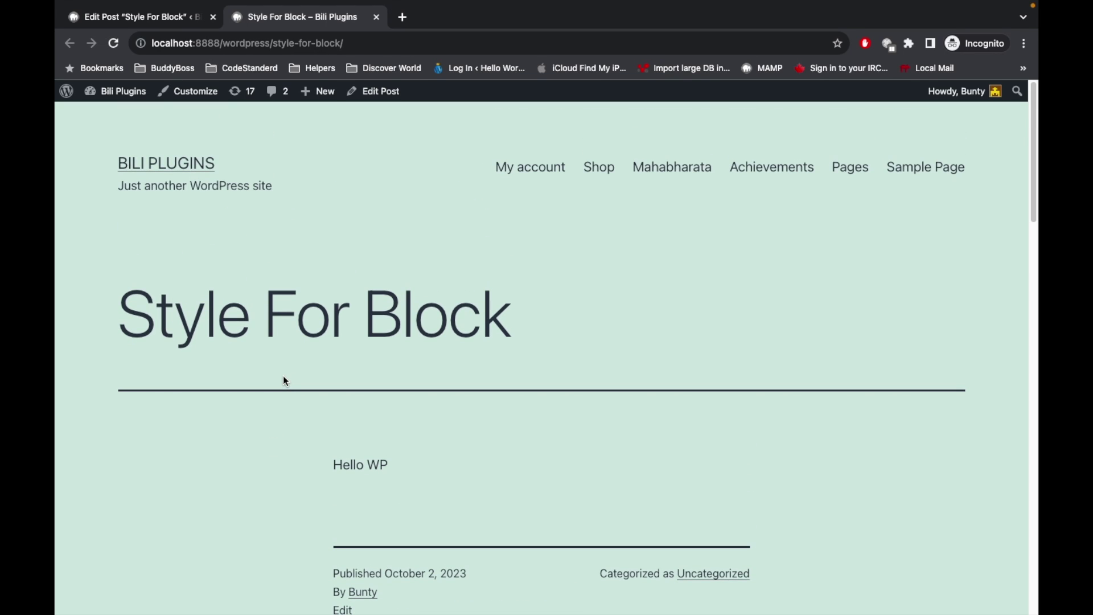
{"action": "key", "text": "super+Tab"}
{"action": "key", "text": "super+Tab"}
{"action": "key", "text": "super+shift+Tab"}
{"action": "key", "text": "super+shift+Tab"}
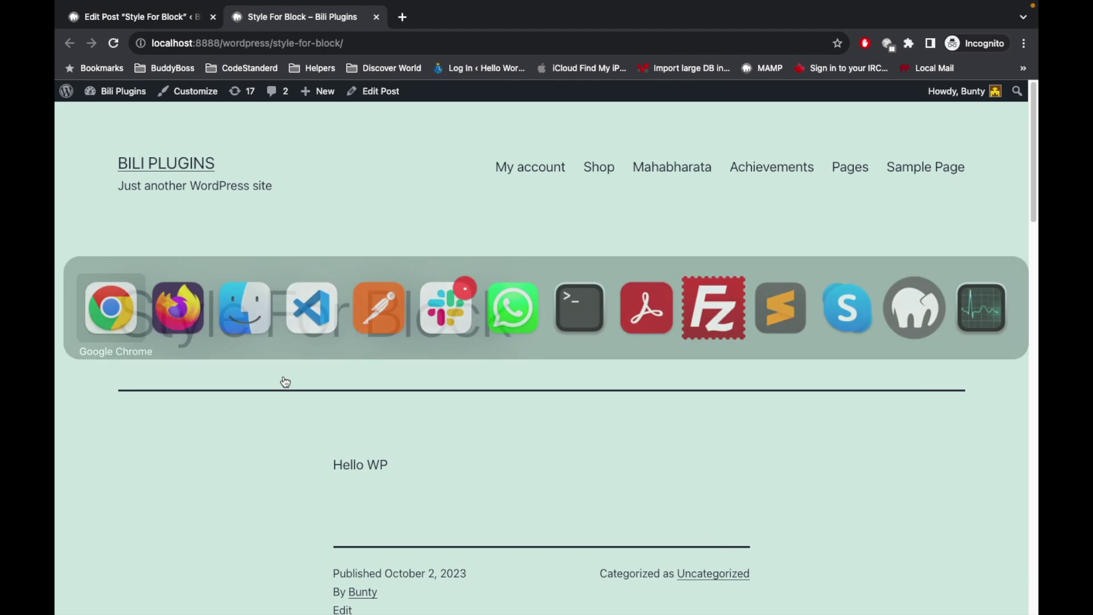
{"action": "scroll", "coordinate": [271, 366], "scroll_direction": "down", "scroll_amount": 3}
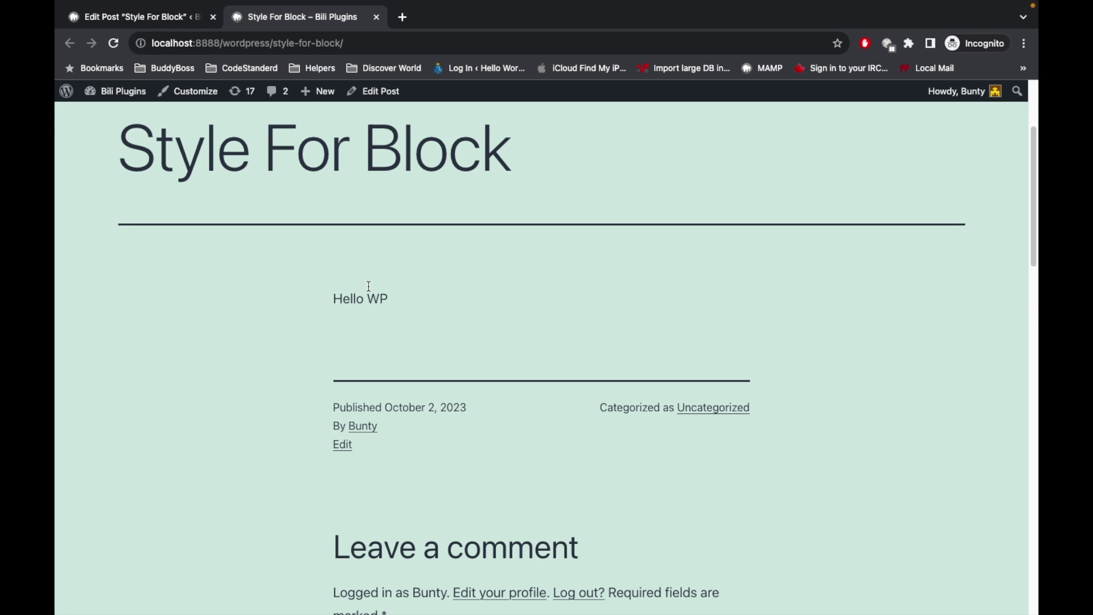
{"action": "scroll", "coordinate": [218, 350], "scroll_direction": "down", "scroll_amount": 2}
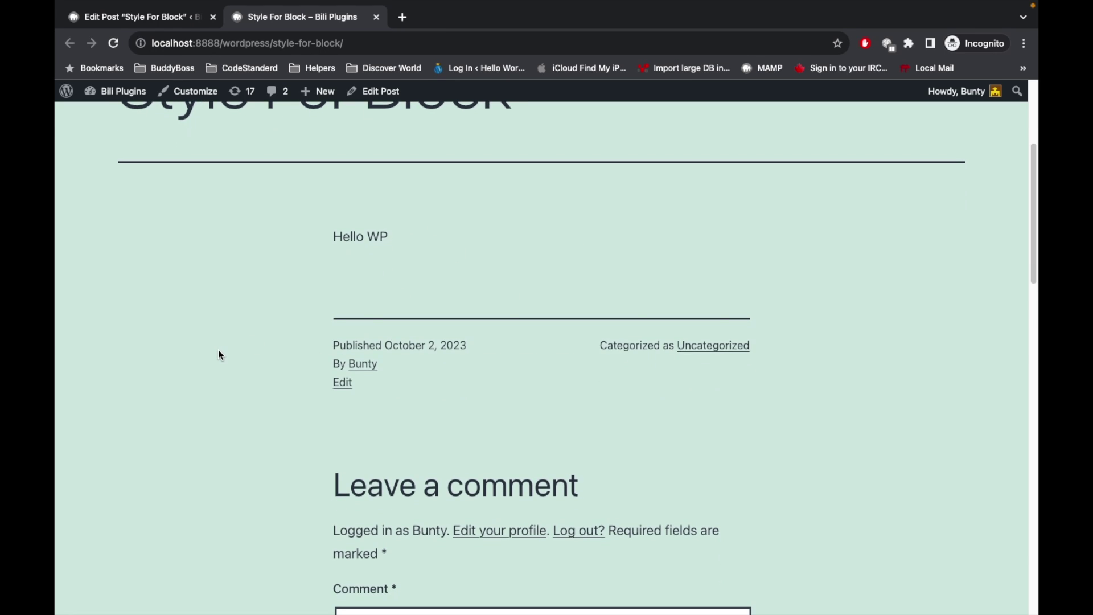
{"action": "key", "text": "super+Tab"}
{"action": "key", "text": "super+Tab"}
{"action": "key", "text": "super+Tab"}
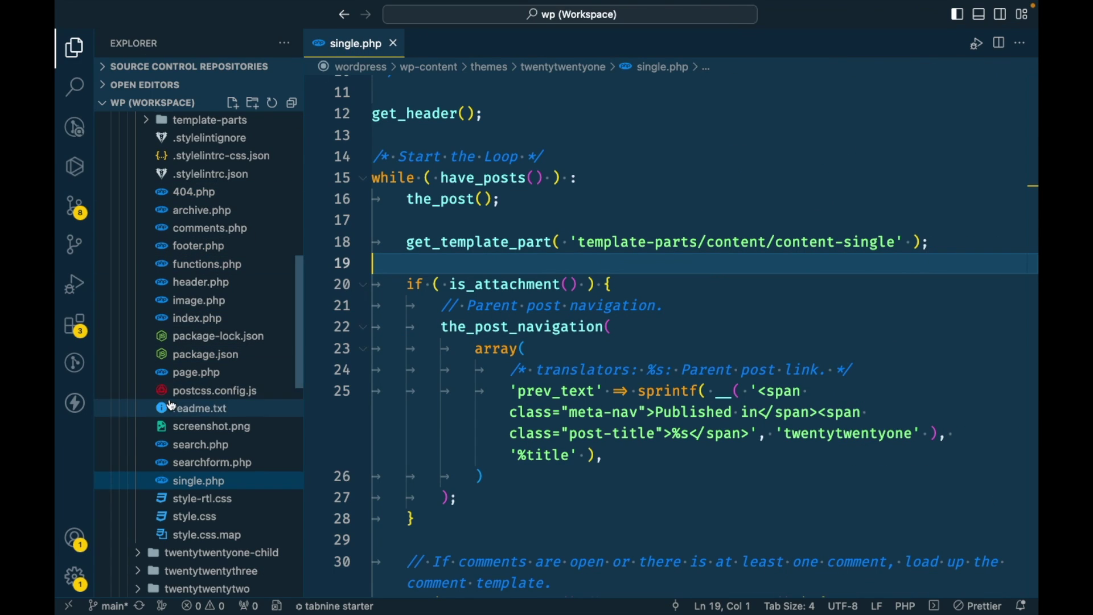
Add the line $location = get_field( '' ); below the template-part call in single.php.
{"action": "scroll", "coordinate": [173, 407], "scroll_direction": "up", "scroll_amount": 5}
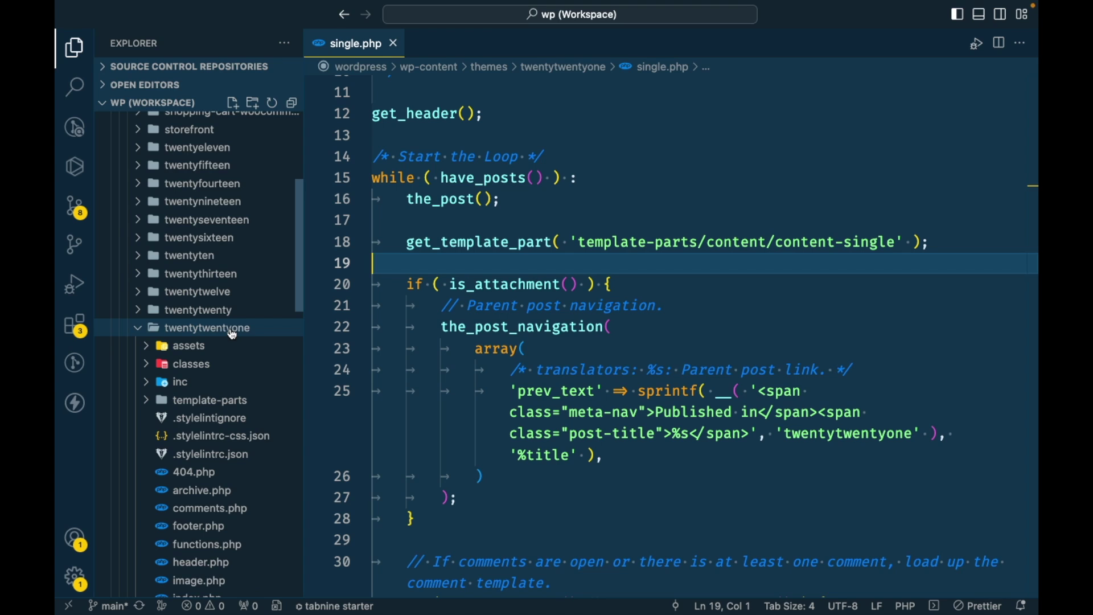
{"action": "scroll", "coordinate": [233, 336], "scroll_direction": "down", "scroll_amount": 8}
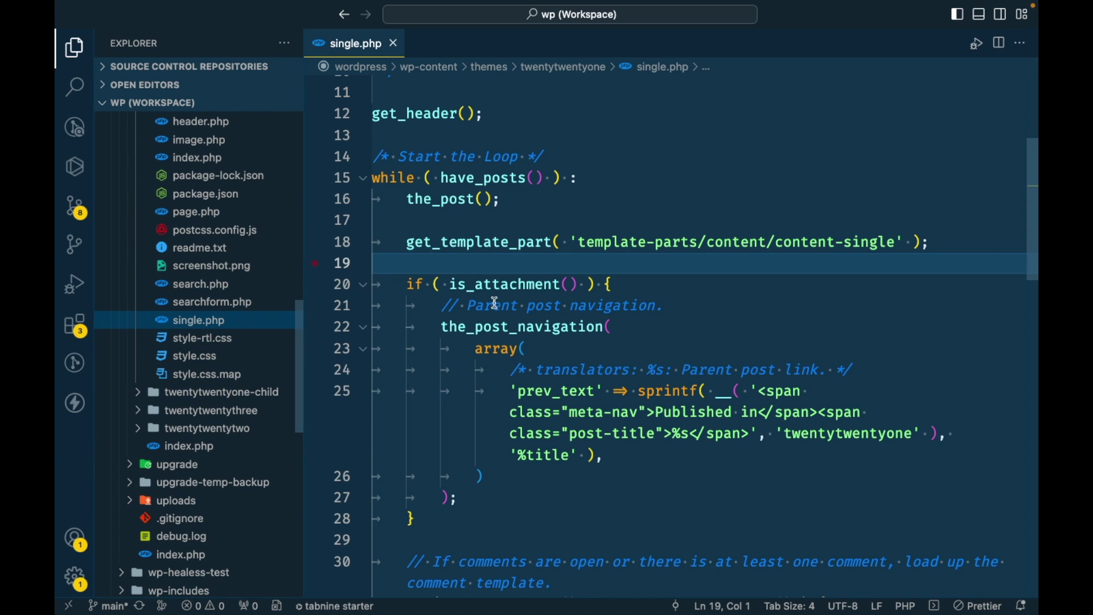
{"action": "scroll", "coordinate": [495, 303], "scroll_direction": "down", "scroll_amount": 2}
{"action": "scroll", "coordinate": [871, 288], "scroll_direction": "up", "scroll_amount": 3}
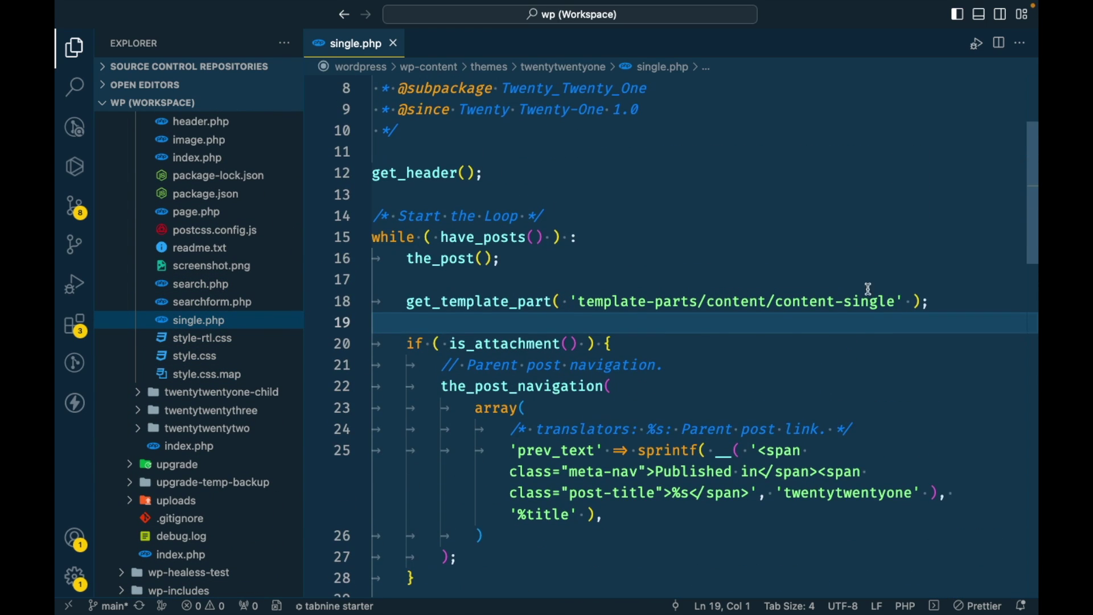
{"action": "left_click", "coordinate": [938, 300]}
{"action": "key", "text": "Return"}
{"action": "key", "text": "Return"}
{"action": "type", "text": "eg"}
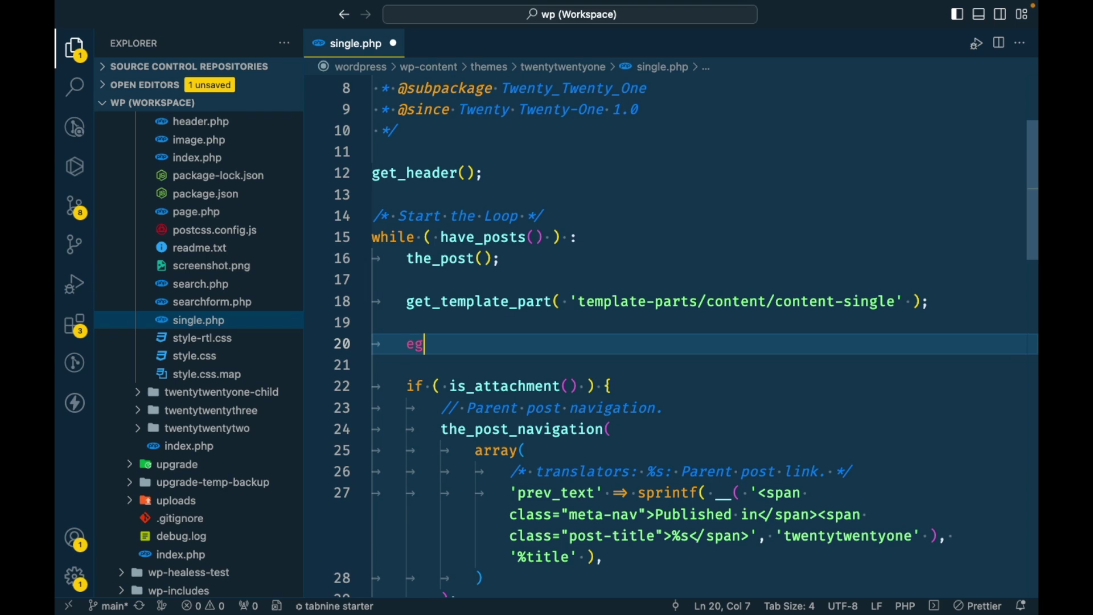
{"action": "key", "text": "BackSpace"}
{"action": "key", "text": "BackSpace"}
{"action": "type", "text": "$location "}
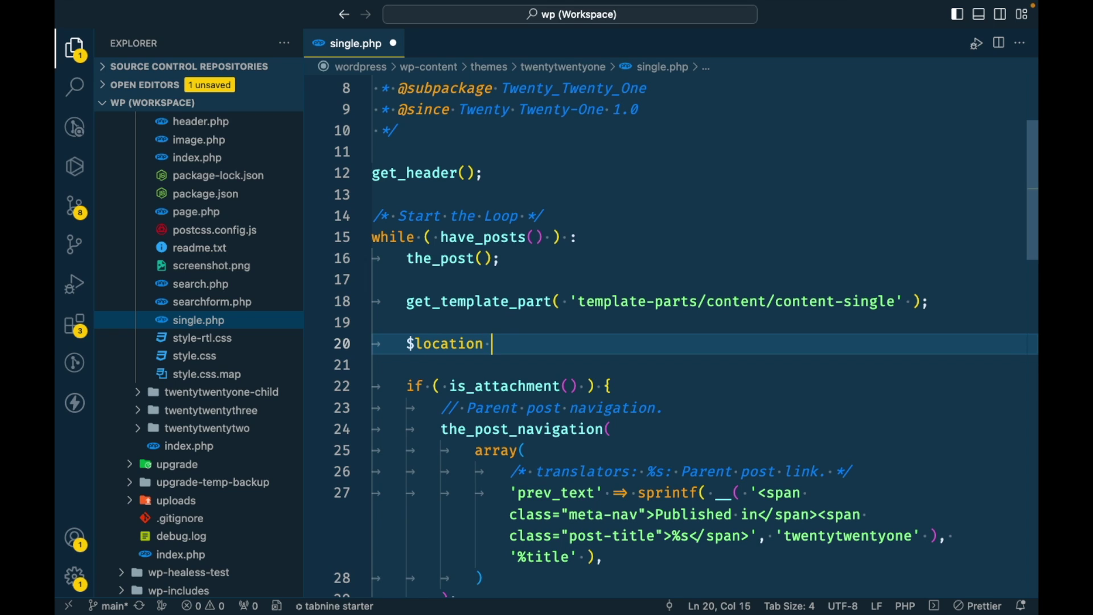
{"action": "type", "text": "= get_field( "}
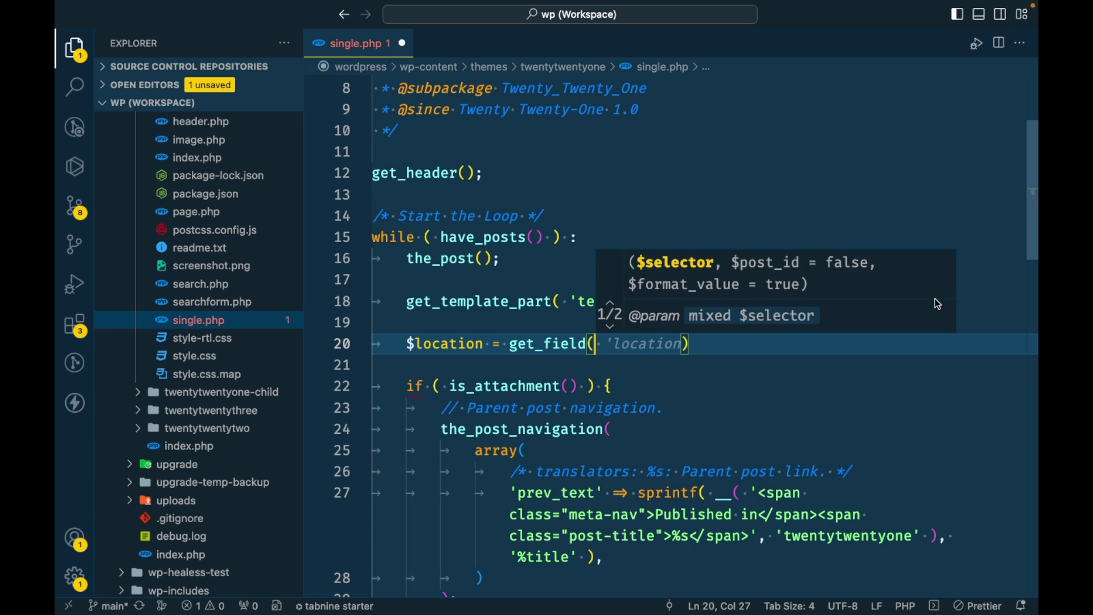
{"action": "type", "text": ");"}
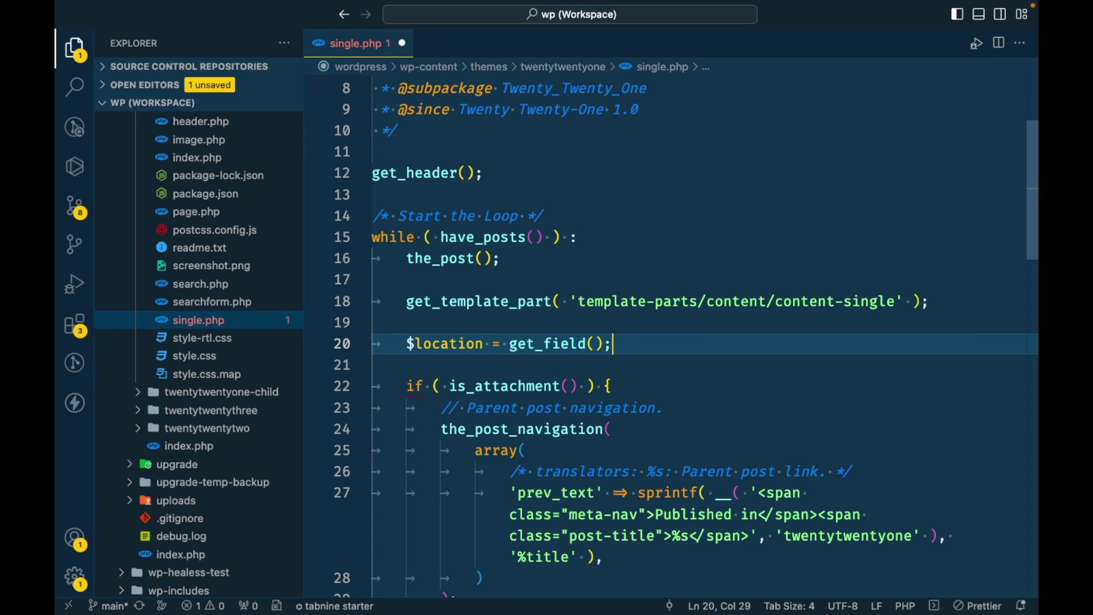
{"action": "key", "text": "Left"}
{"action": "key", "text": "Left"}
{"action": "type", "text": "'"}
Switch back to the Style For Block post editor in Chrome.
{"action": "key", "text": "super+Tab"}
{"action": "key", "text": "super+Tab"}
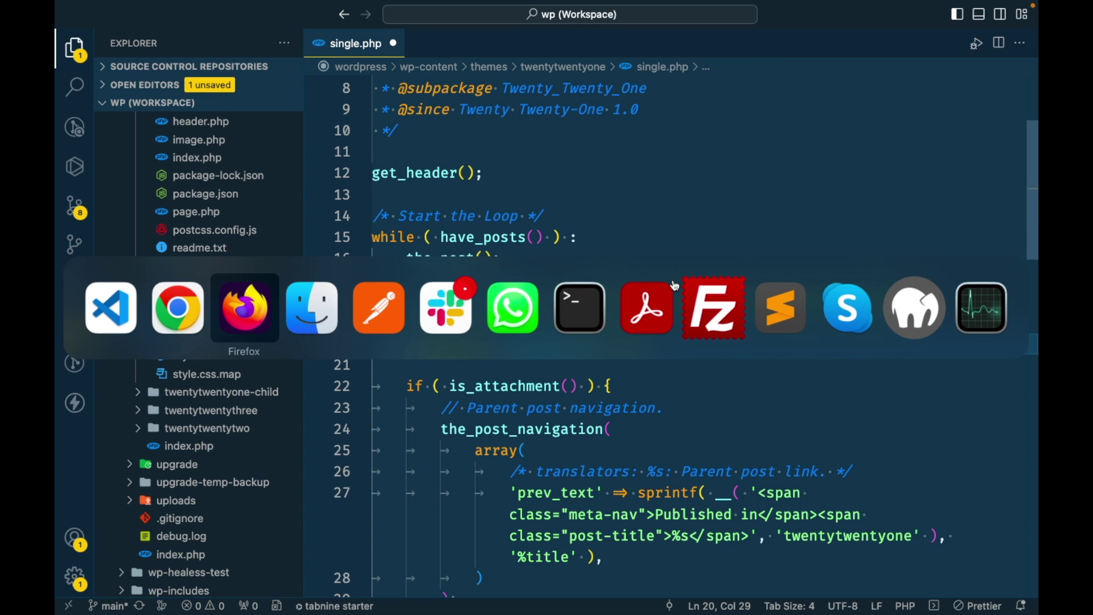
{"action": "key", "text": "super+Tab"}
{"action": "key", "text": "super+Tab"}
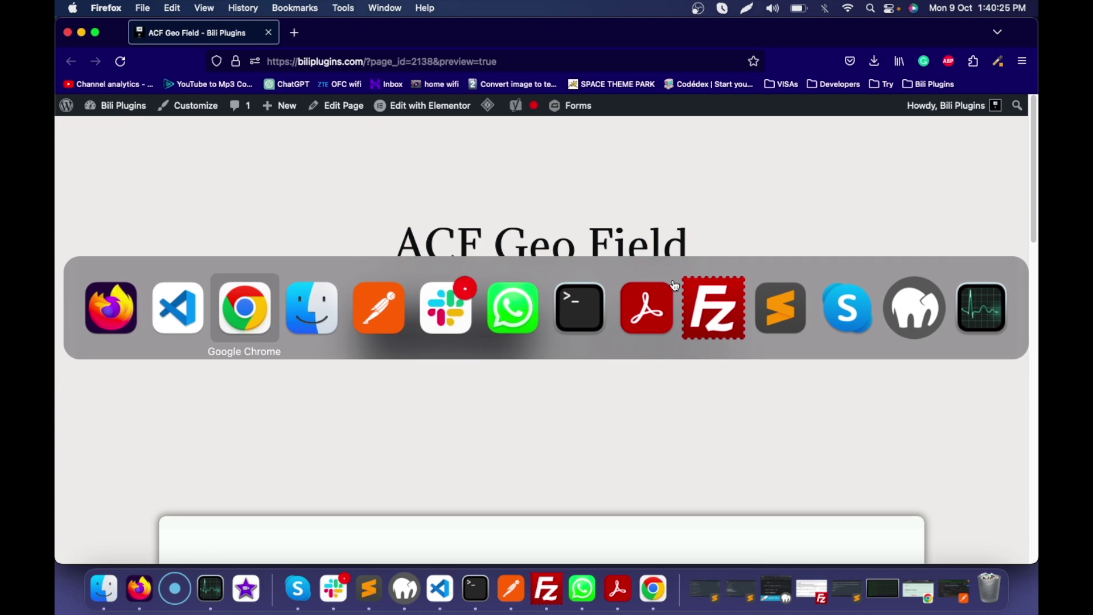
{"action": "left_click", "coordinate": [165, 21]}
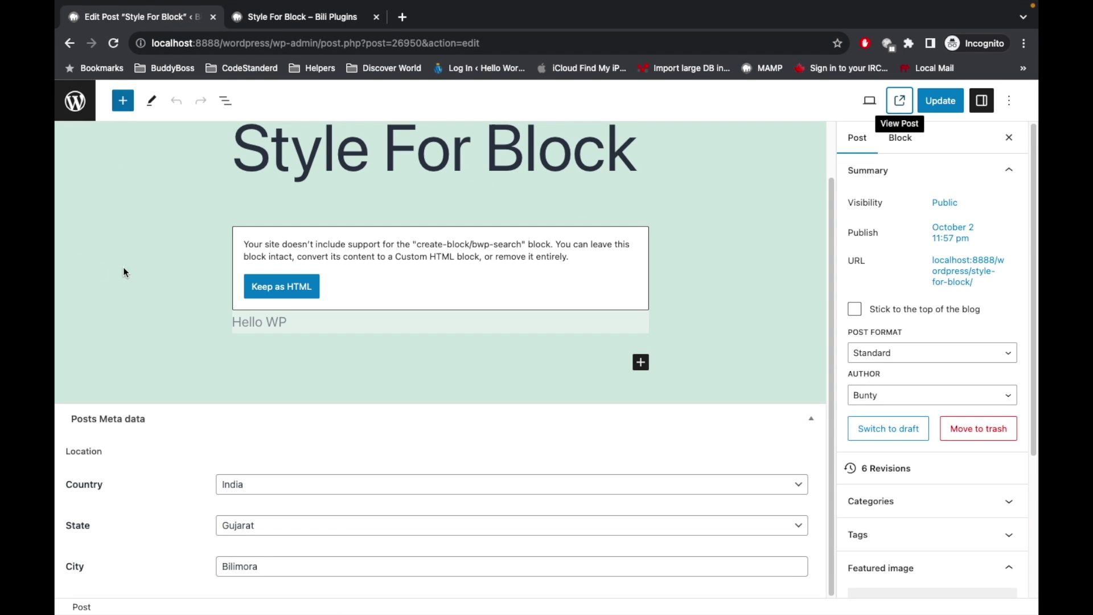
Open the Posts Meta data field group and select the Location field's name, location.
{"action": "left_click", "coordinate": [789, 420]}
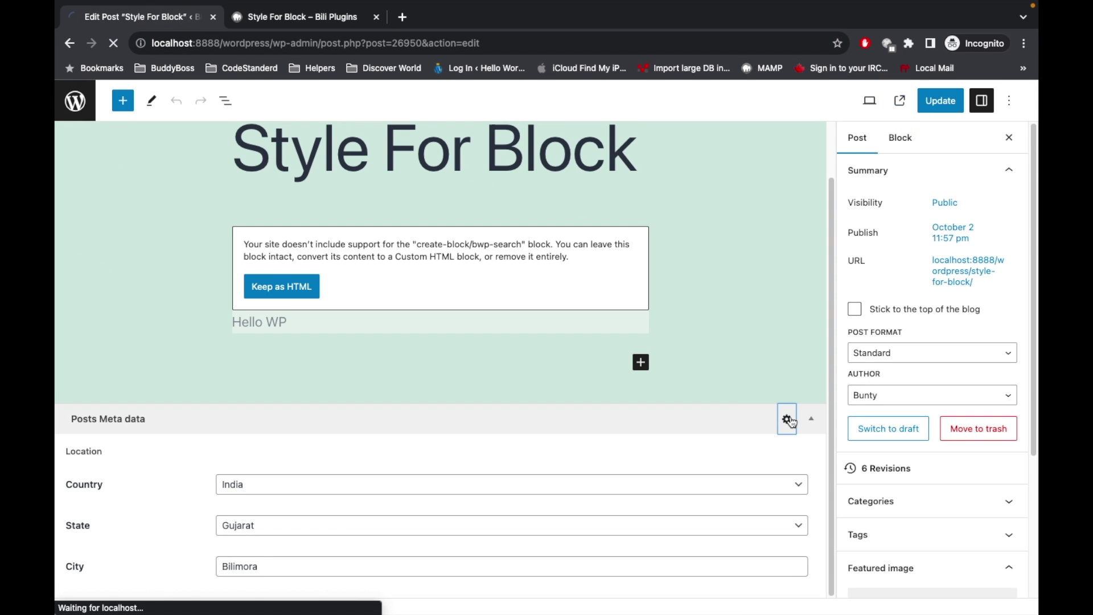
{"action": "key", "text": "super+Tab"}
{"action": "key", "text": "super+Tab"}
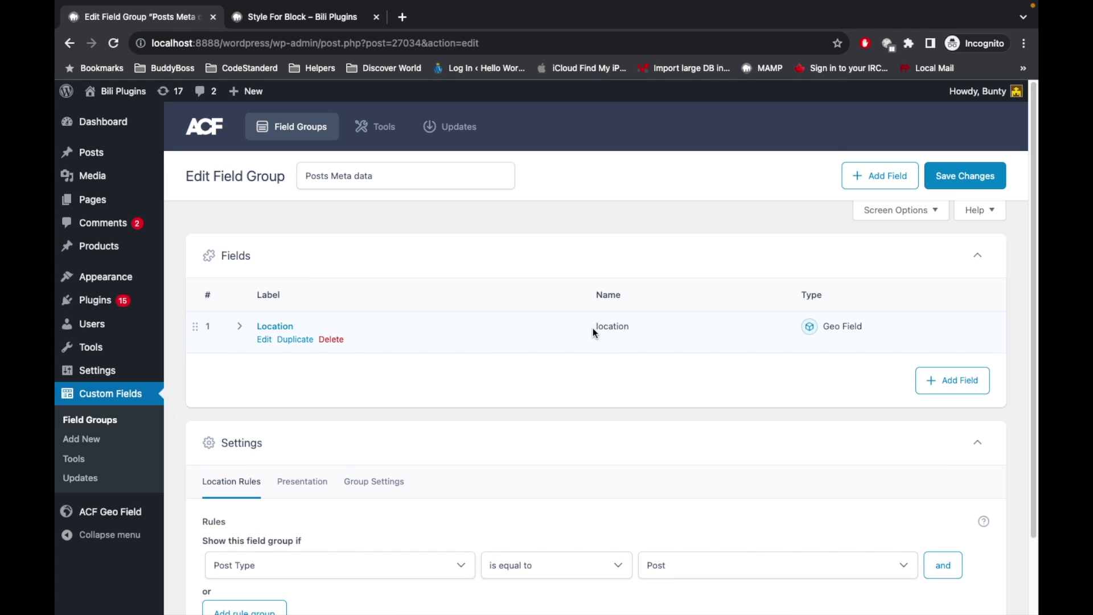
{"action": "left_click_drag", "start_coordinate": [593, 330], "coordinate": [634, 328]}
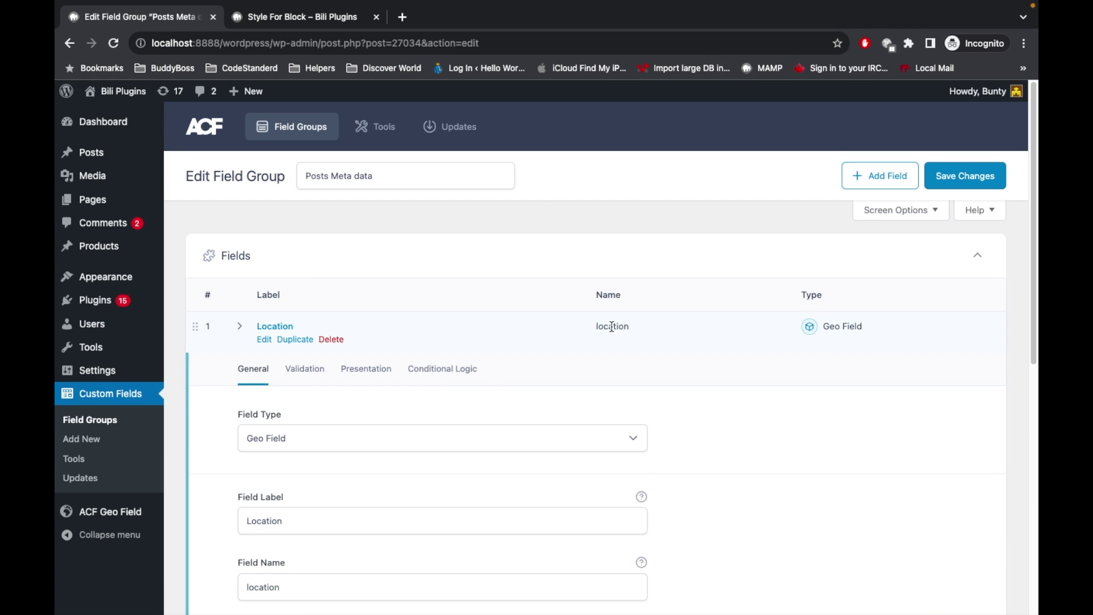
{"action": "double_click", "coordinate": [609, 326]}
{"action": "key", "text": "super+c"}
{"action": "key", "text": "ctrl+Right"}
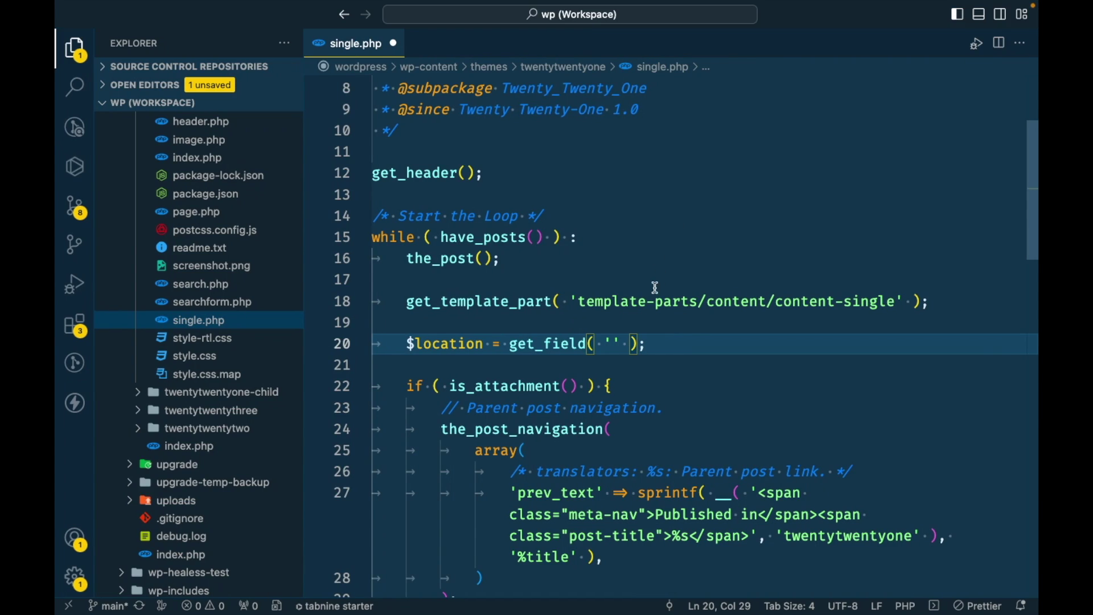
Fill get_field with 'location', print $location inside pre tags, and save single.php.
{"action": "key", "text": "super+v"}
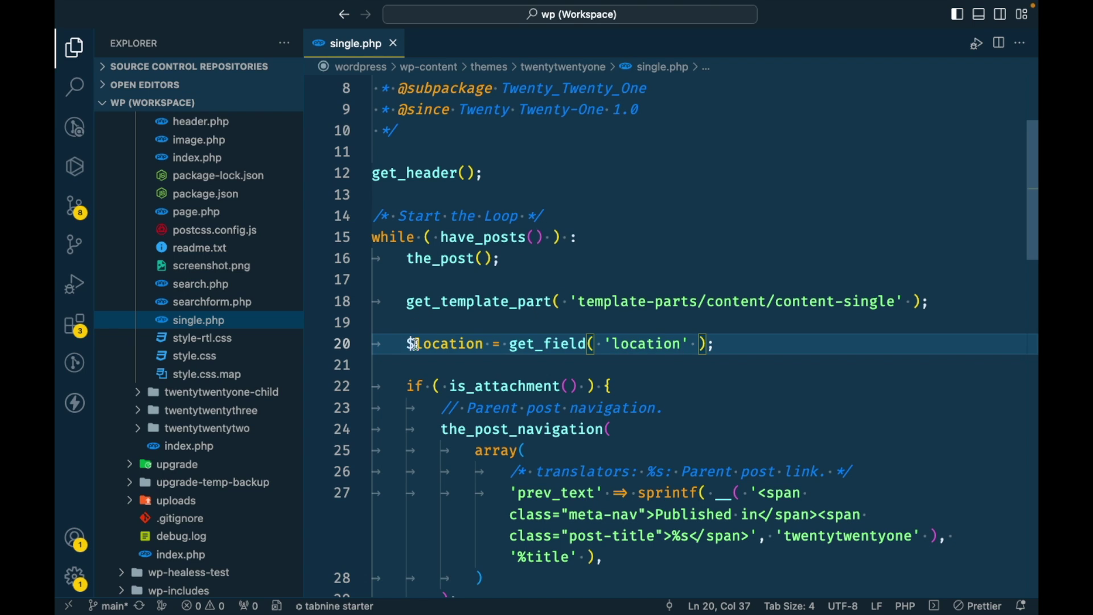
{"action": "left_click_drag", "start_coordinate": [408, 345], "coordinate": [488, 346]}
{"action": "key", "text": "ctrl+c"}
{"action": "left_click", "coordinate": [734, 345]}
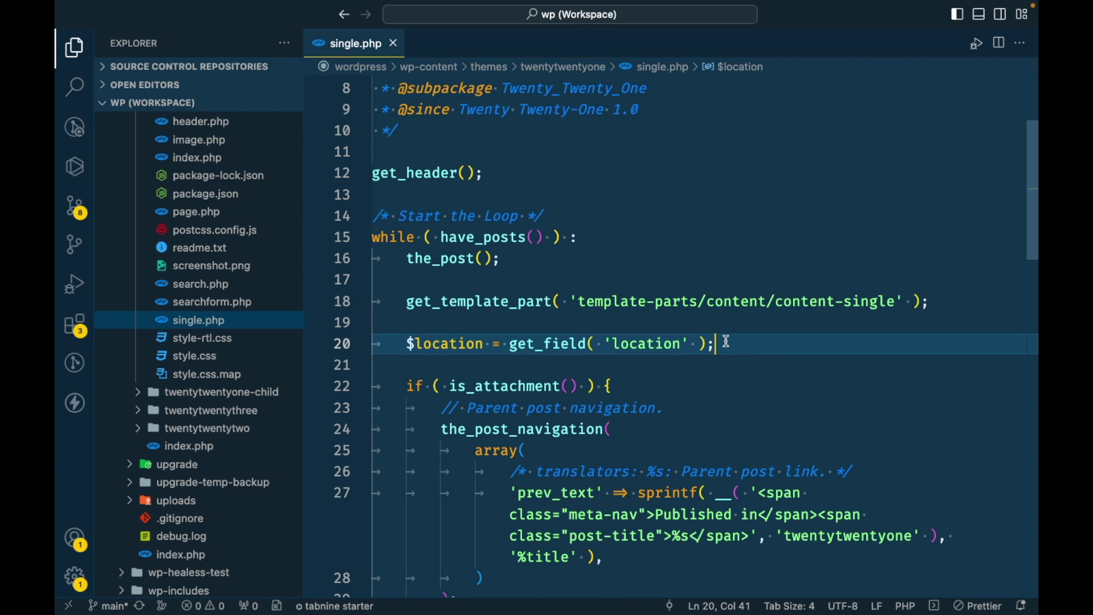
{"action": "key", "text": "Return"}
{"action": "key", "text": "Return"}
{"action": "type", "text": "array"}
{"action": "key", "text": "BackSpace"}
{"action": "key", "text": "BackSpace"}
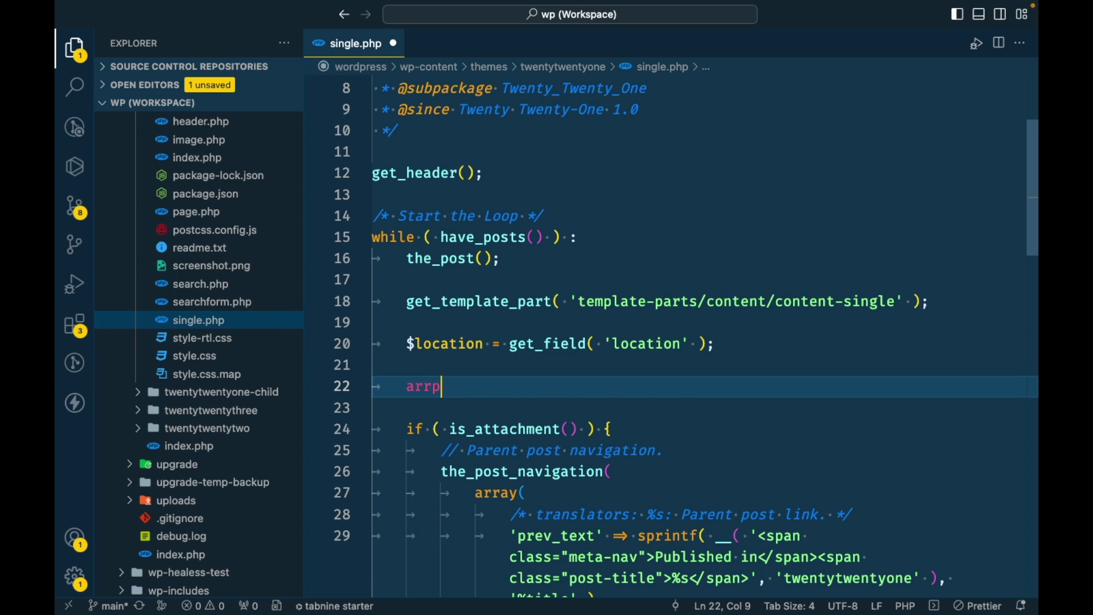
{"action": "type", "text": "p"}
{"action": "key", "text": "Return"}
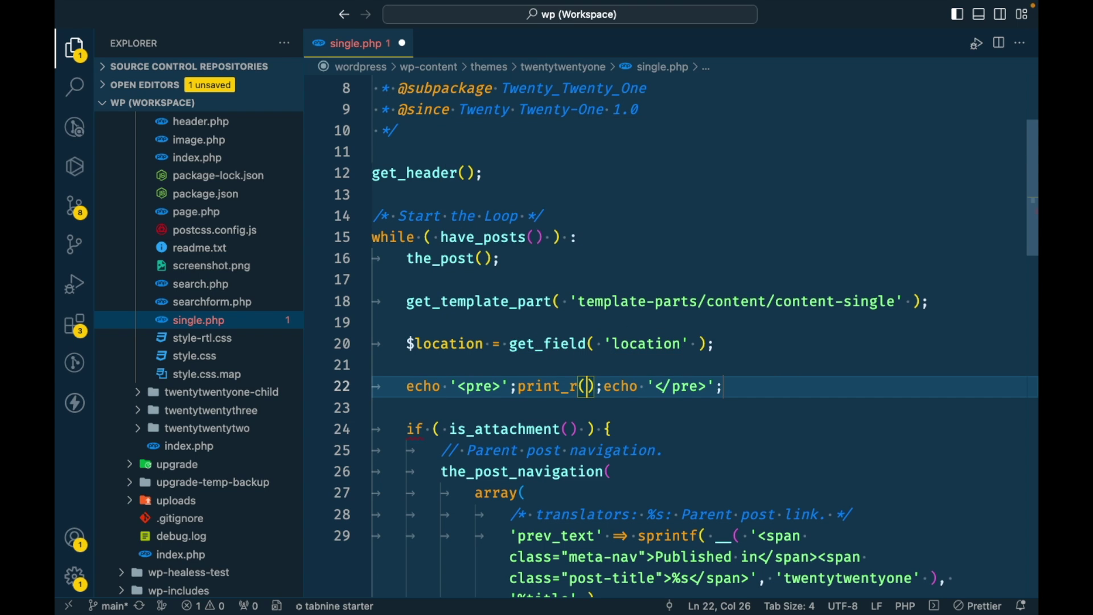
{"action": "key", "text": "ctrl+v"}
{"action": "key", "text": "ctrl+s"}
{"action": "key", "text": "super+Tab"}
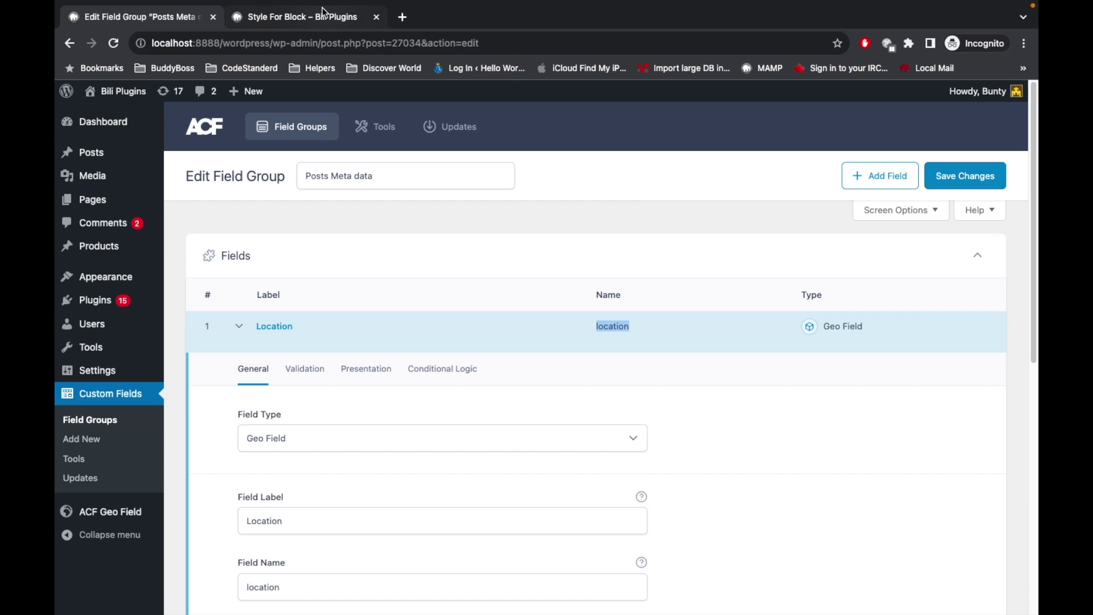
Reload the front-end post to see the printed India, Gujarat, Bilimora location array.
{"action": "left_click", "coordinate": [324, 13]}
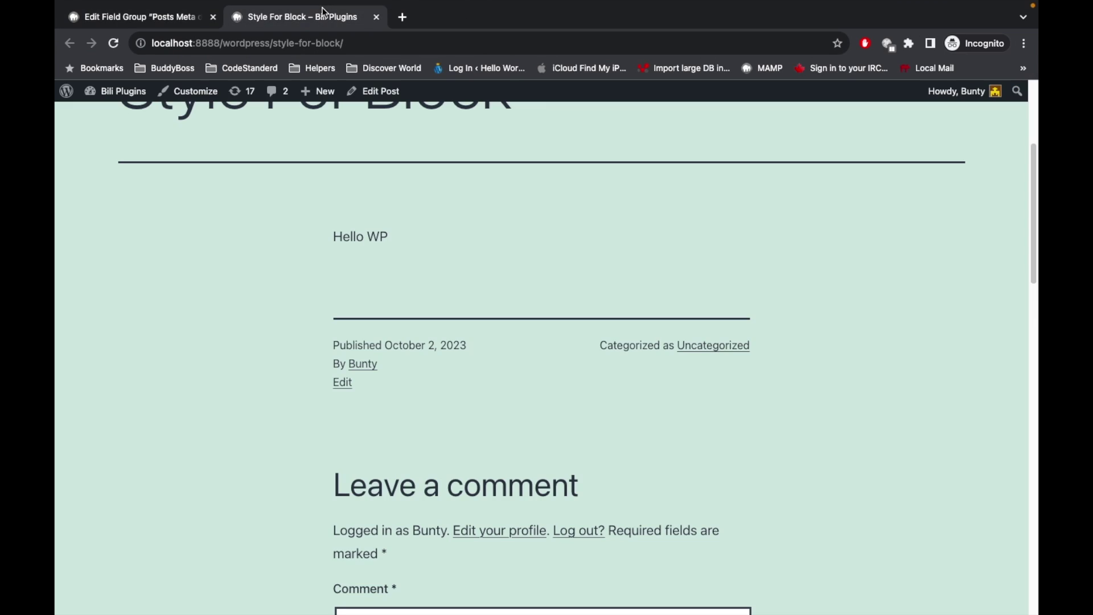
{"action": "left_click", "coordinate": [114, 45]}
{"action": "scroll", "coordinate": [96, 256], "scroll_direction": "down", "scroll_amount": 3}
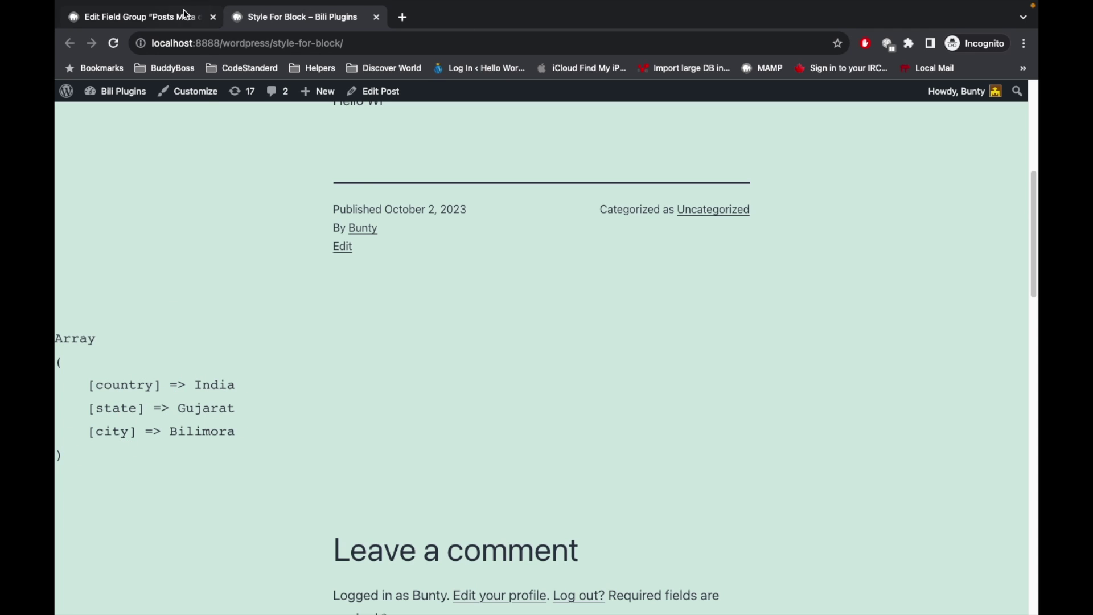
{"action": "left_click", "coordinate": [185, 17]}
Set the Location field's return format to Value (array) and save the field group.
{"action": "scroll", "coordinate": [288, 329], "scroll_direction": "down", "scroll_amount": 5}
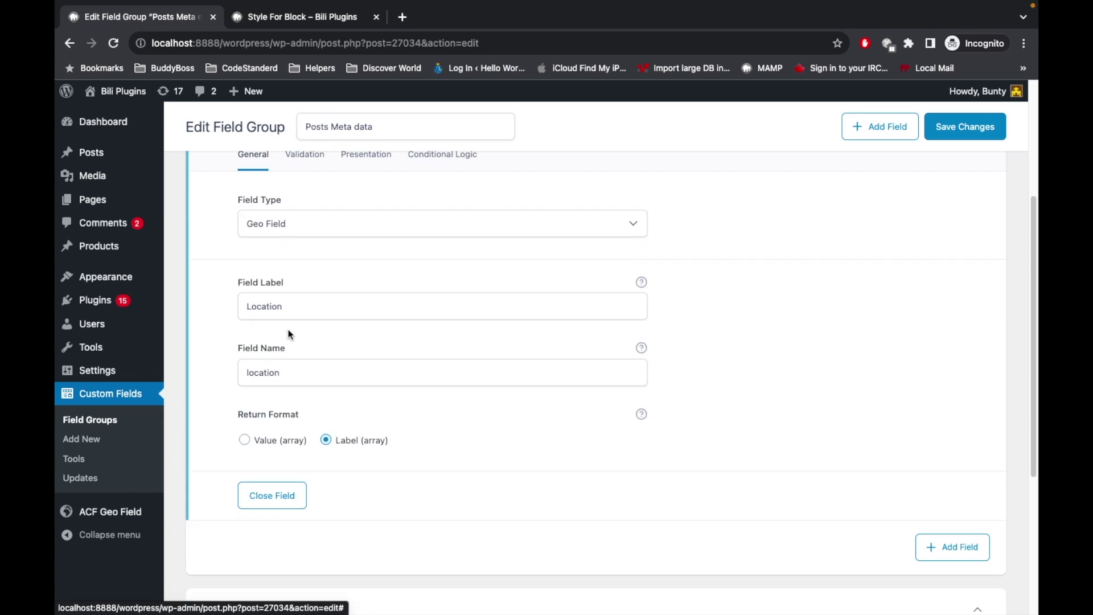
{"action": "left_click", "coordinate": [245, 380]}
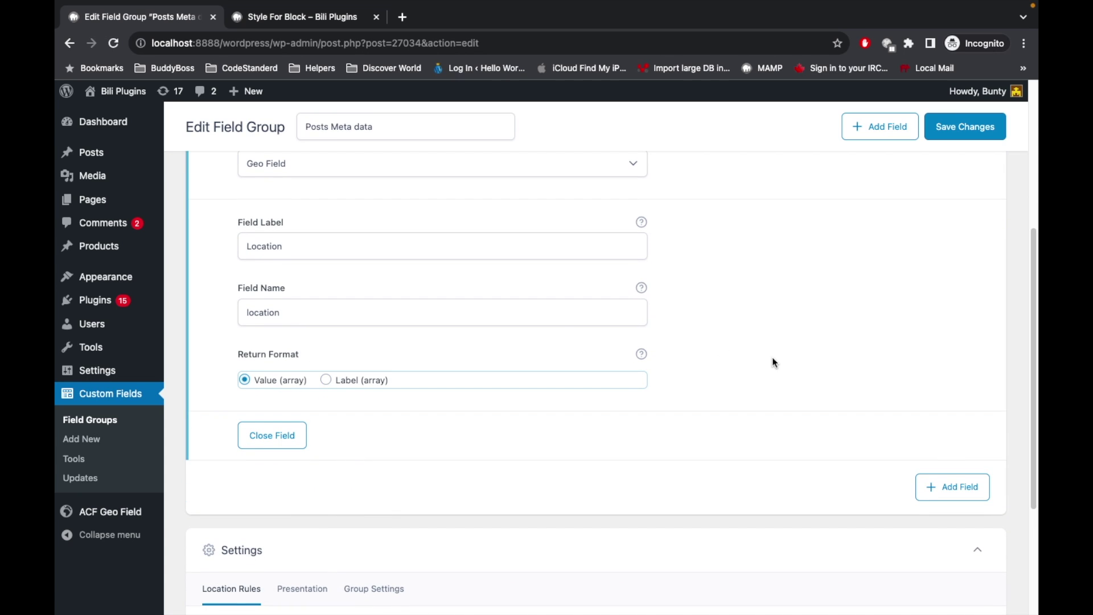
{"action": "scroll", "coordinate": [772, 357], "scroll_direction": "up", "scroll_amount": 1}
{"action": "left_click", "coordinate": [959, 134]}
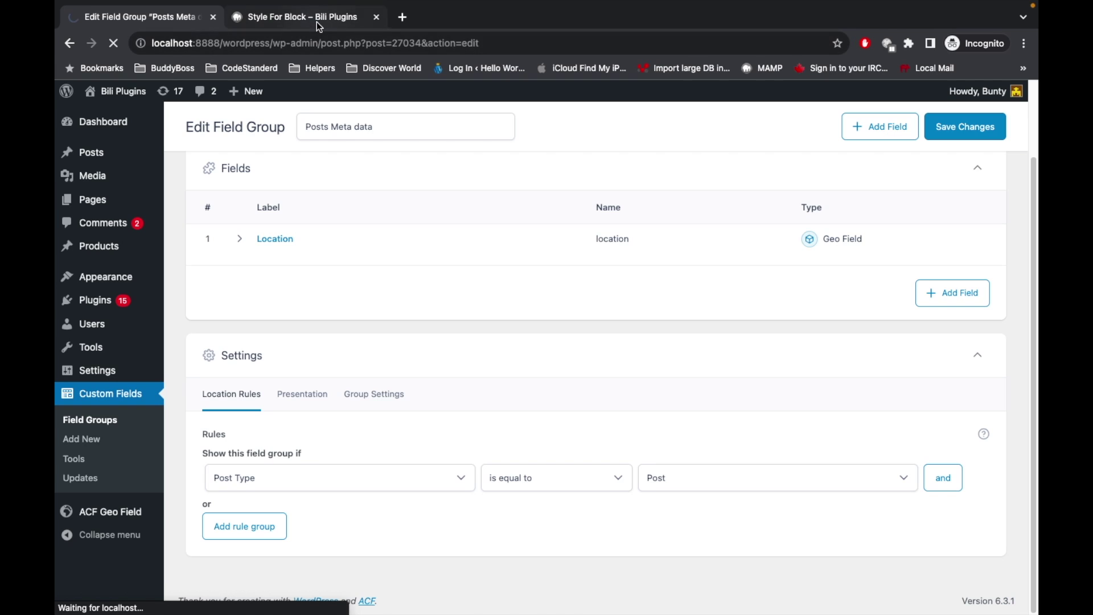
Inspect the printed city value Bilimora on the front-end Style For Block post.
{"action": "left_click", "coordinate": [317, 23]}
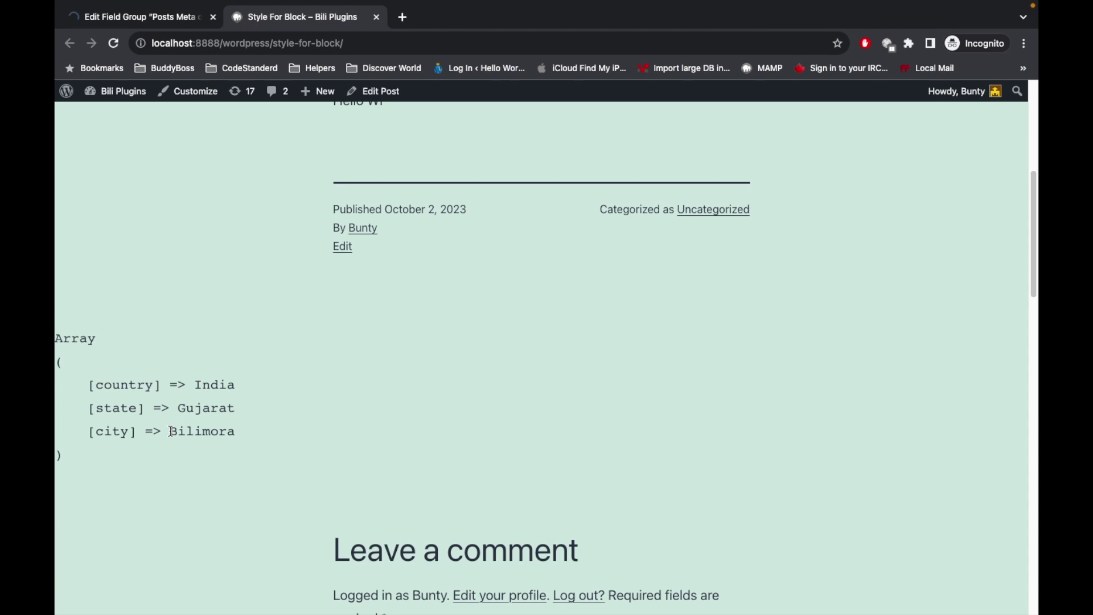
{"action": "left_click_drag", "start_coordinate": [171, 431], "coordinate": [243, 439]}
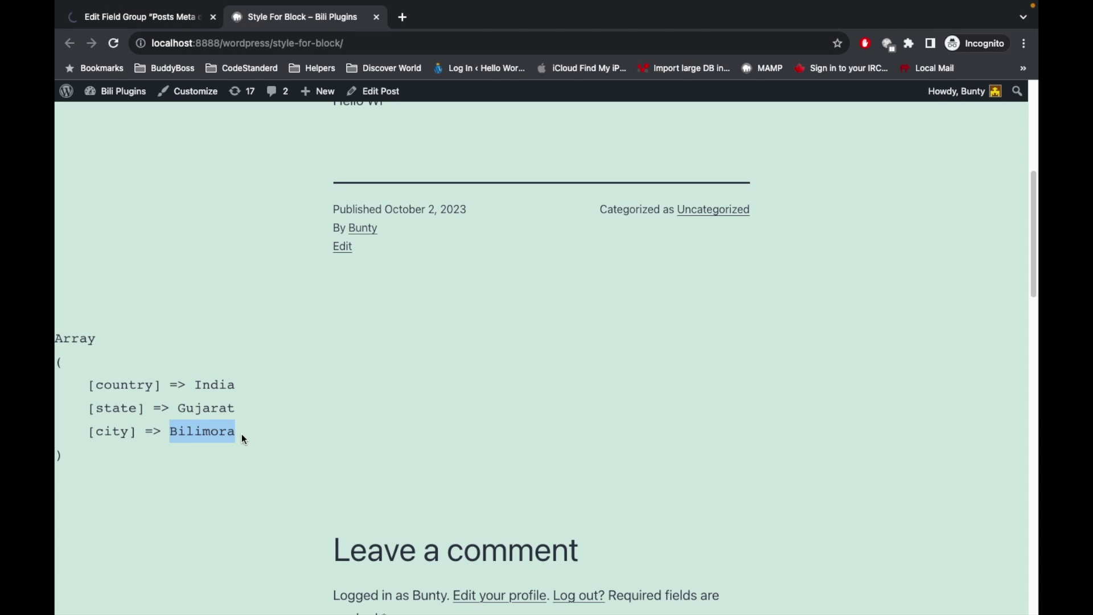
{"action": "triple_click", "coordinate": [192, 432]}
{"action": "double_click", "coordinate": [191, 432]}
Reload the post and confirm it now prints country 101 and state 12.
{"action": "left_click", "coordinate": [114, 43]}
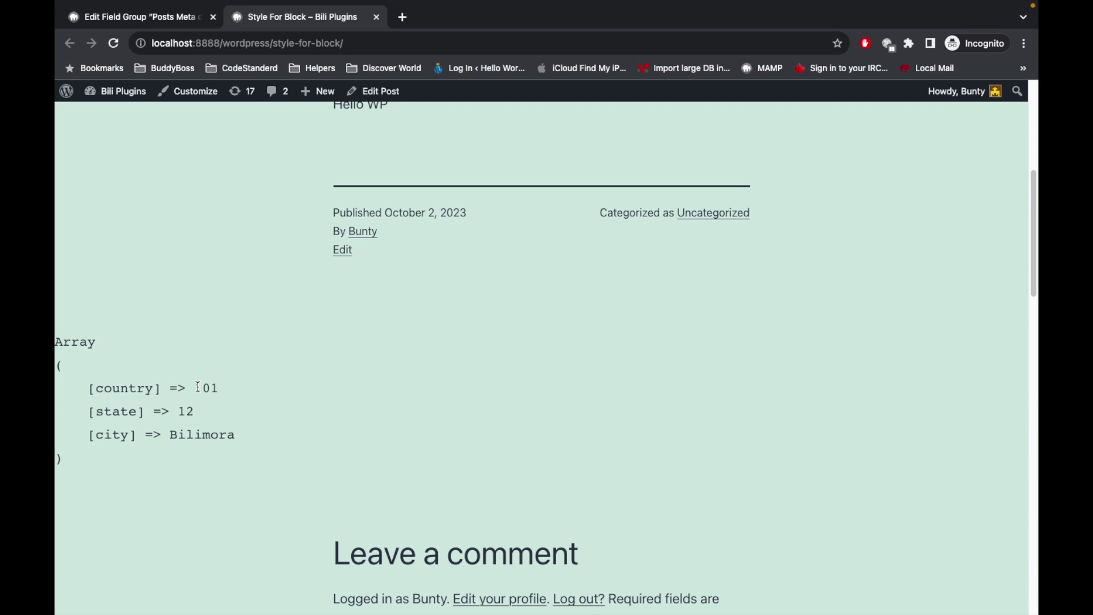
{"action": "left_click_drag", "start_coordinate": [198, 388], "coordinate": [201, 409]}
{"action": "left_click", "coordinate": [204, 392]}
{"action": "double_click", "coordinate": [205, 392]}
{"action": "left_click", "coordinate": [131, 388]}
{"action": "double_click", "coordinate": [178, 412]}
{"action": "left_click", "coordinate": [142, 16]}
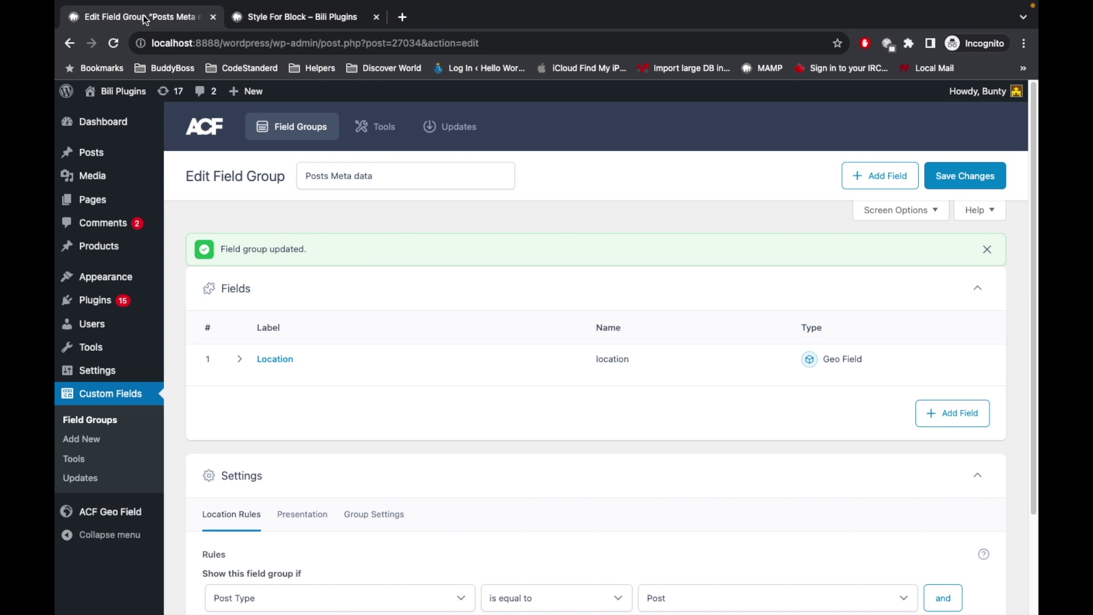
{"action": "left_click", "coordinate": [302, 18]}
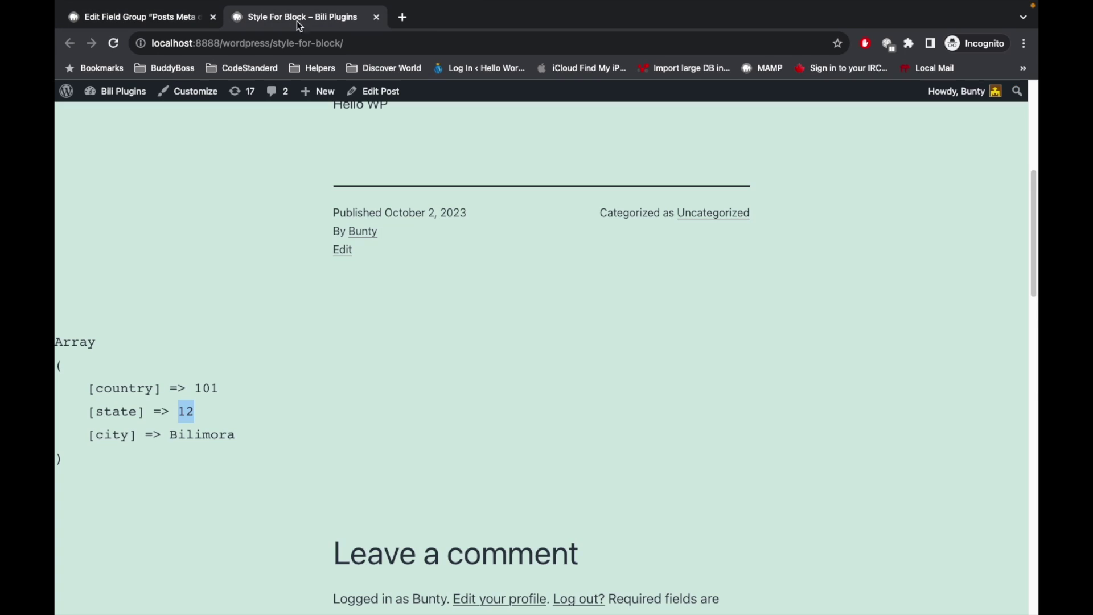
{"action": "left_click", "coordinate": [165, 17]}
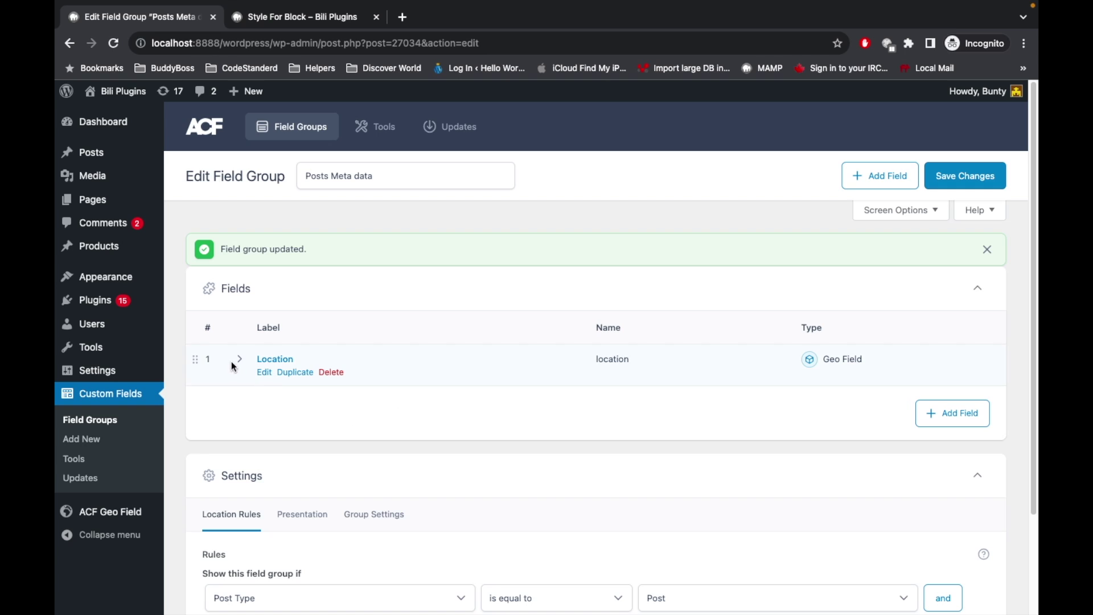
On ACF Geo Field's Manage Country page, enter India as the country name.
{"action": "left_click", "coordinate": [89, 516]}
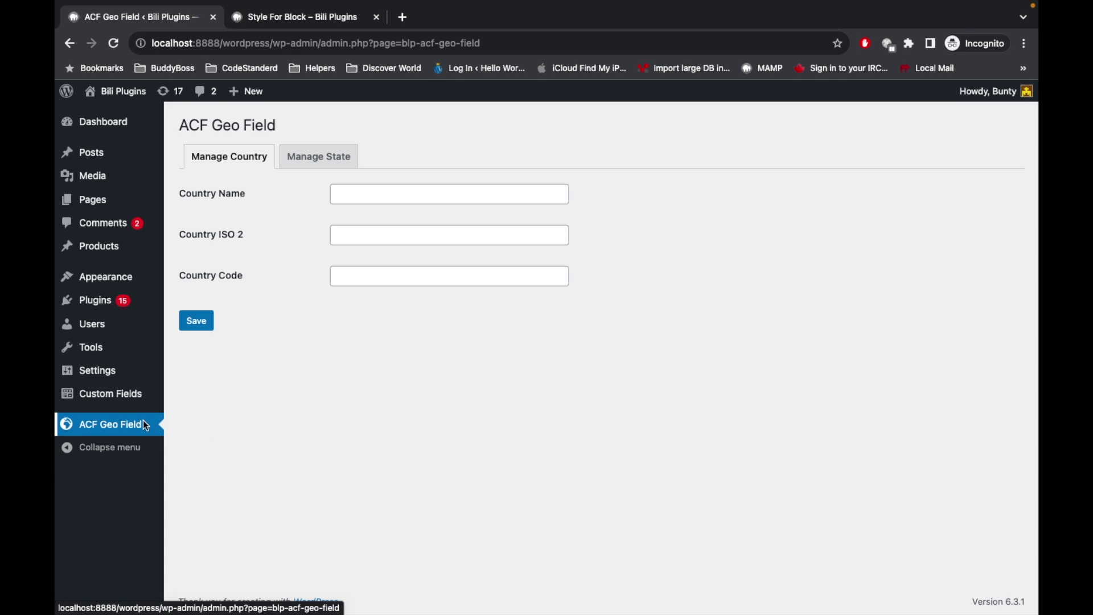
{"action": "left_click", "coordinate": [373, 197]}
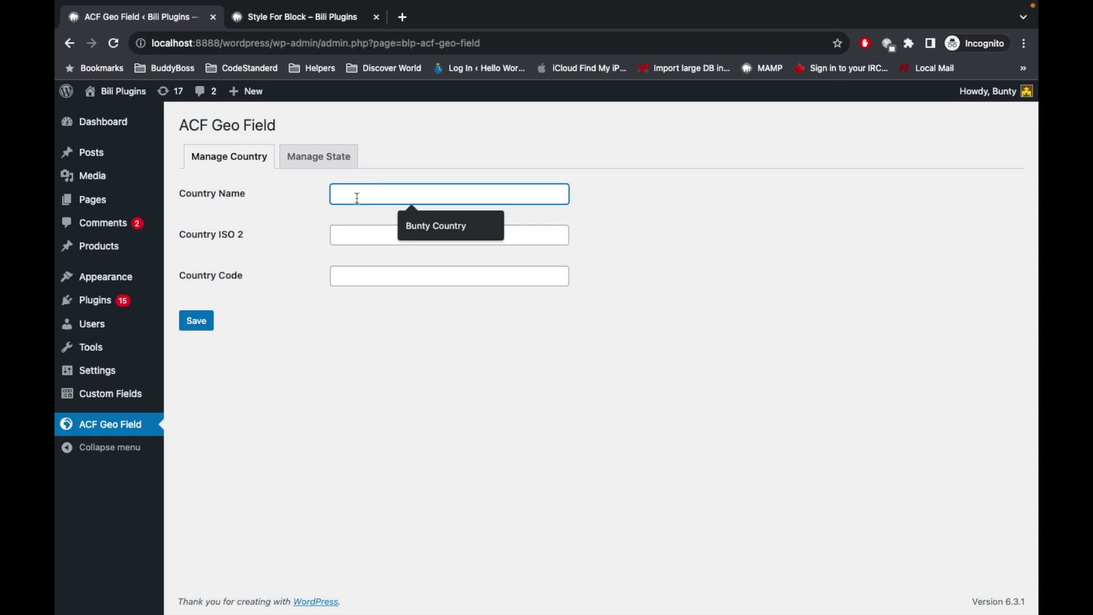
{"action": "left_click", "coordinate": [246, 190]}
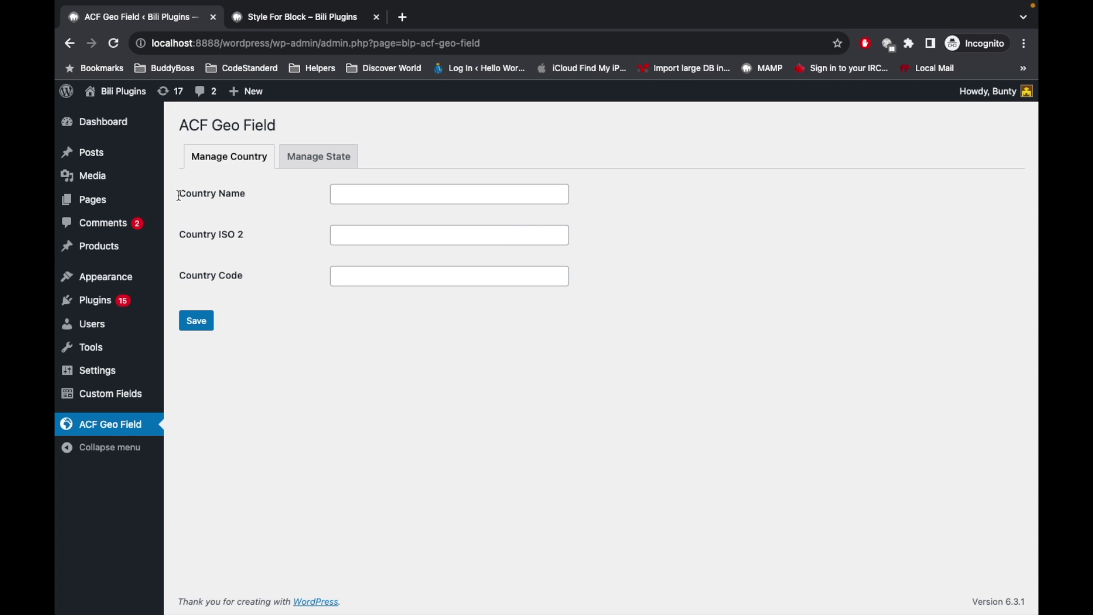
{"action": "left_click", "coordinate": [350, 197]}
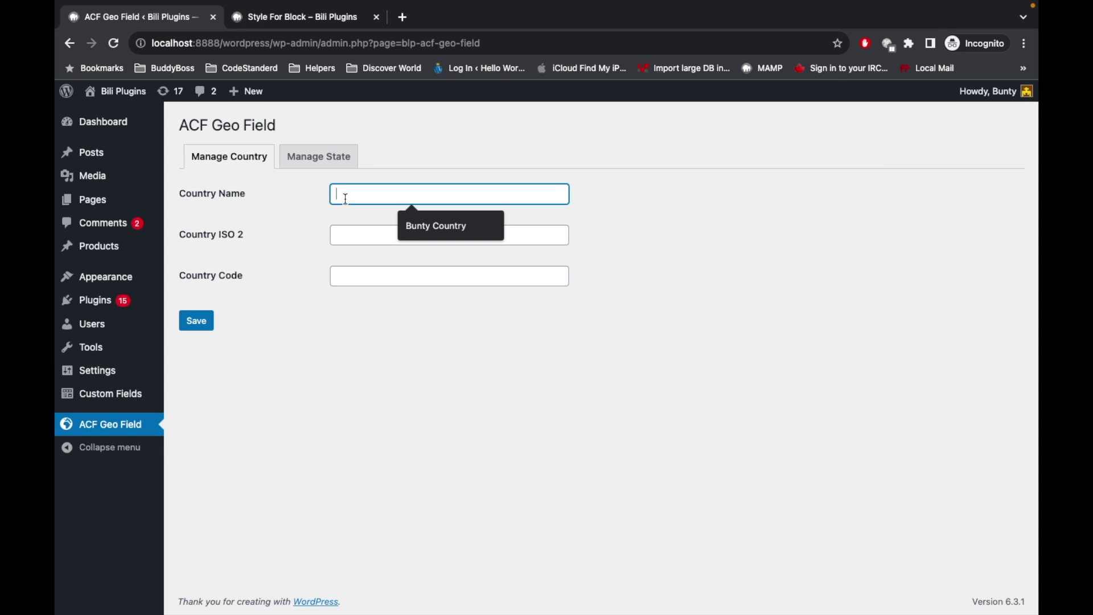
{"action": "type", "text": "India"}
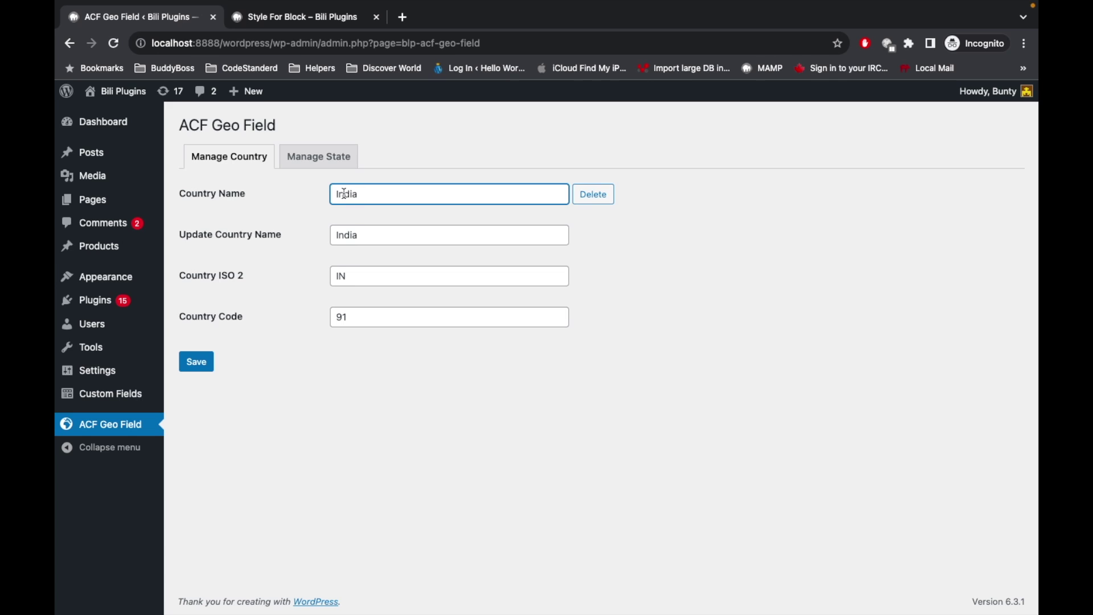
Replace India with Bharat in Update Country Name and save.
{"action": "left_click", "coordinate": [370, 233]}
{"action": "left_click_drag", "start_coordinate": [180, 234], "coordinate": [586, 329]}
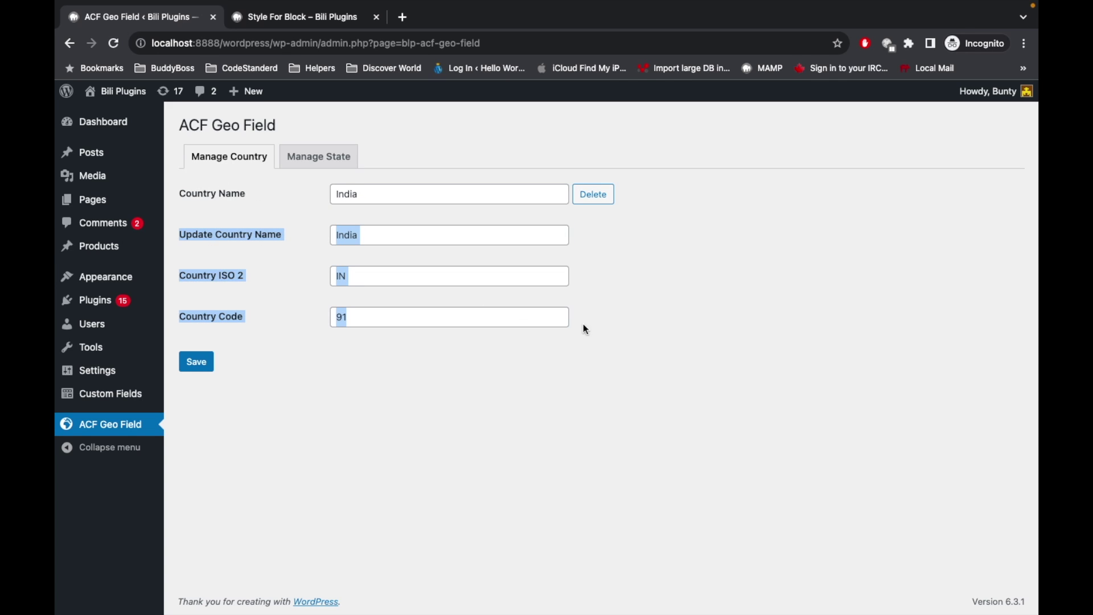
{"action": "left_click", "coordinate": [271, 237]}
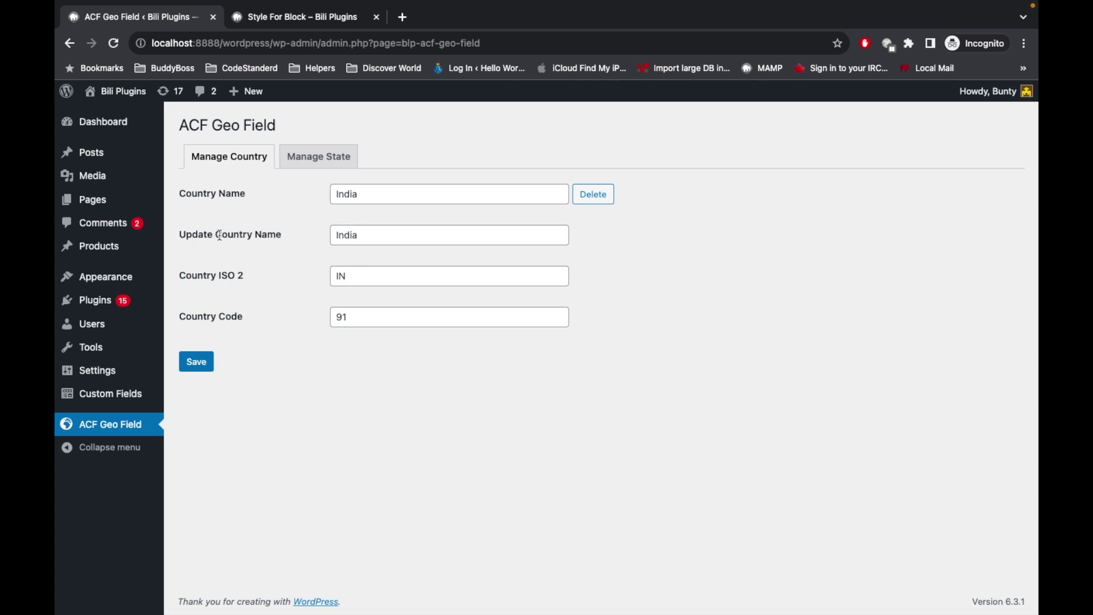
{"action": "double_click", "coordinate": [371, 235]}
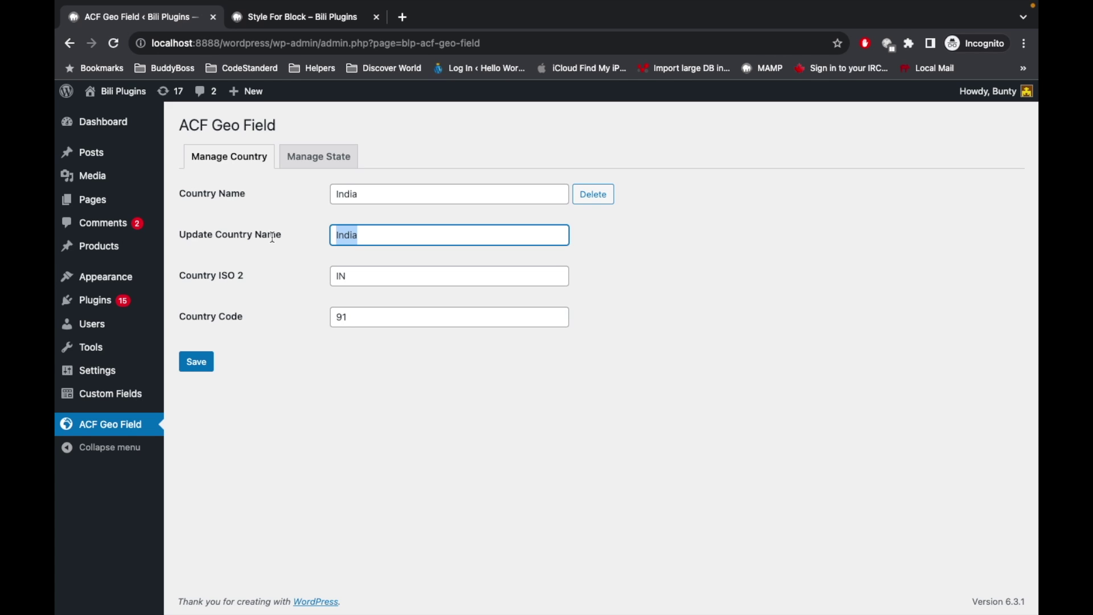
{"action": "type", "text": "Bharat"}
{"action": "left_click", "coordinate": [196, 362]}
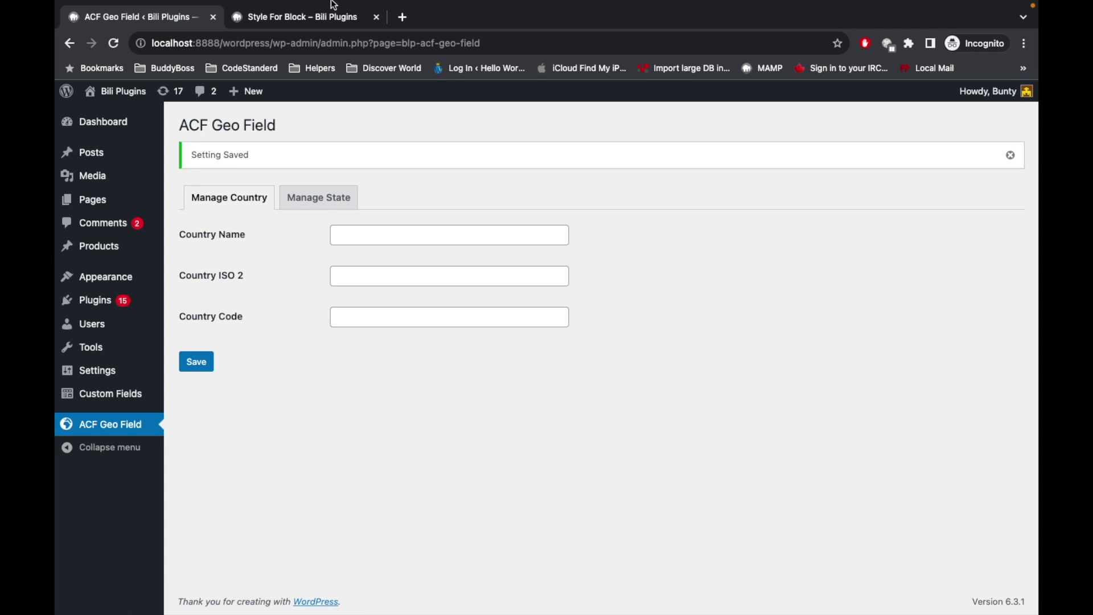
{"action": "left_click", "coordinate": [290, 19]}
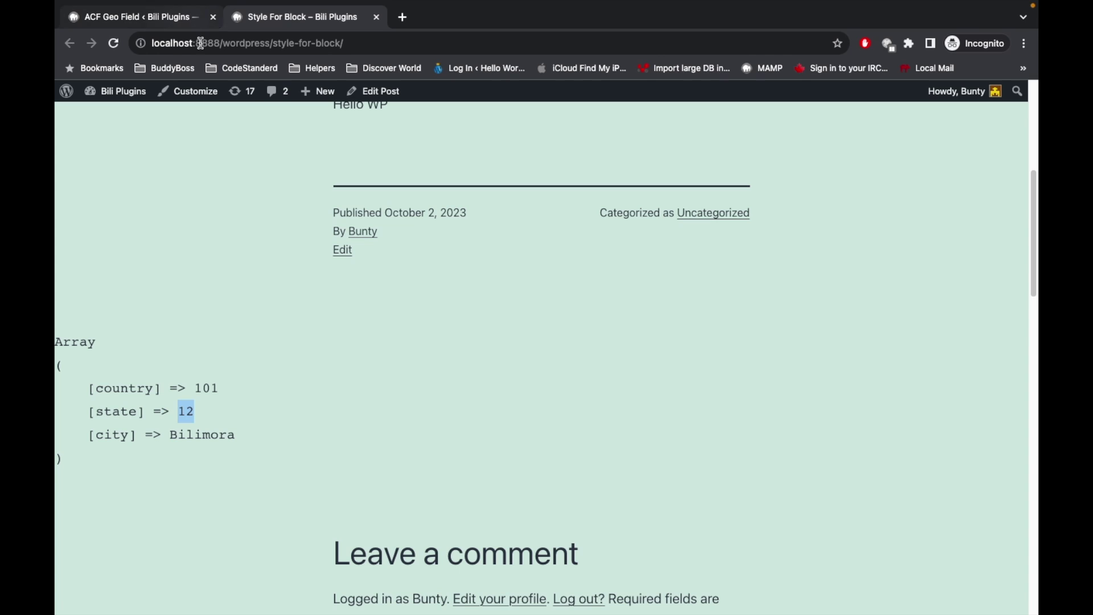
Open the Style For Block post in the block editor, showing Country Bharat.
{"action": "left_click", "coordinate": [374, 127]}
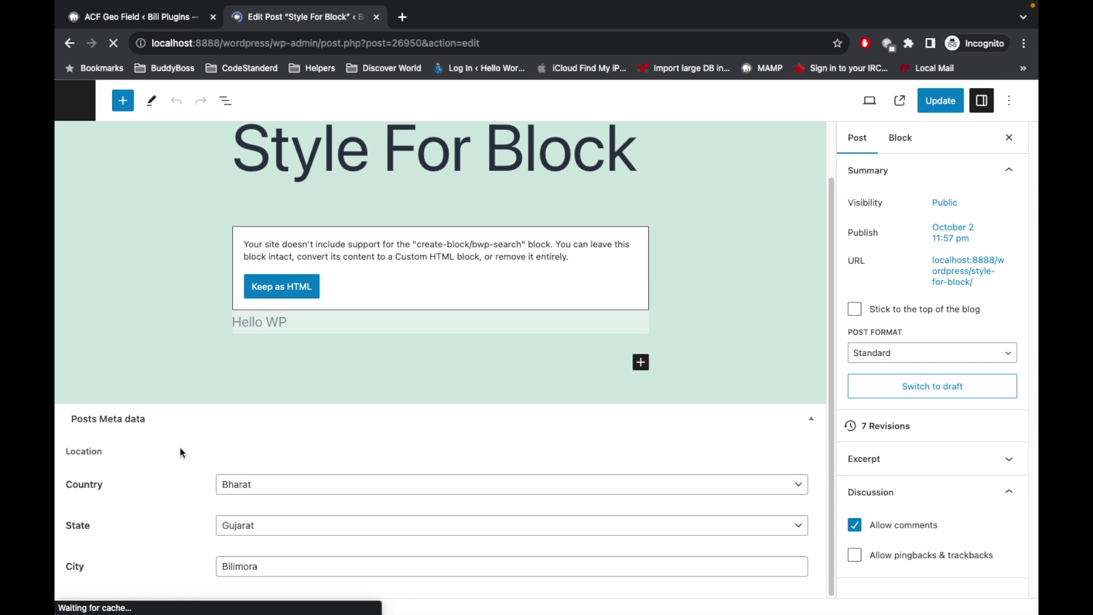
{"action": "left_click", "coordinate": [139, 20]}
Save a new country named BBC with ISO 2 code BC and country code 98.
{"action": "left_click", "coordinate": [370, 240]}
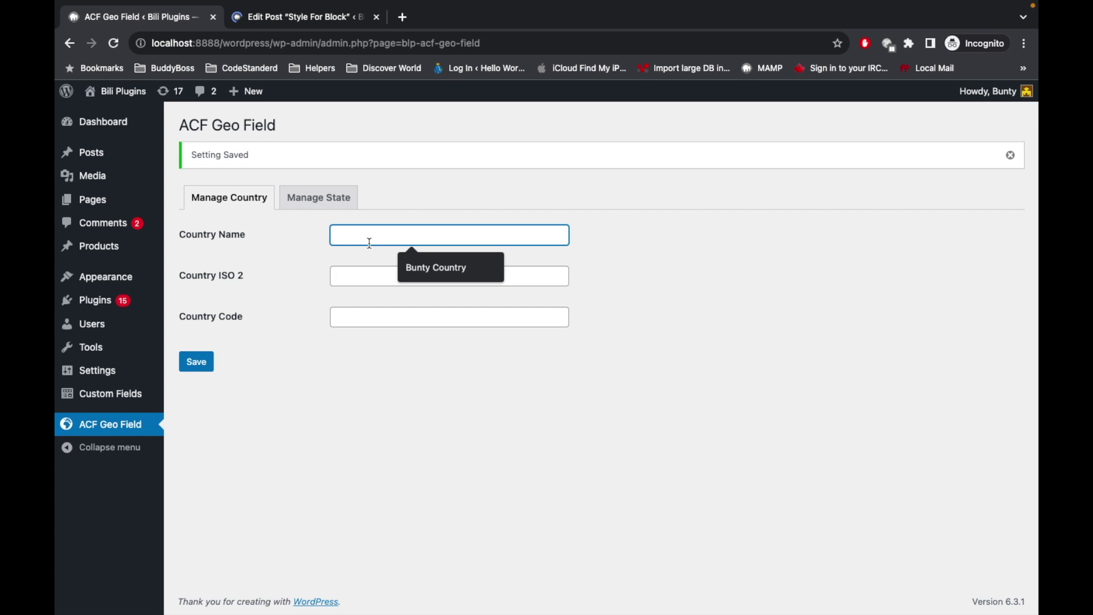
{"action": "type", "text": "BB"}
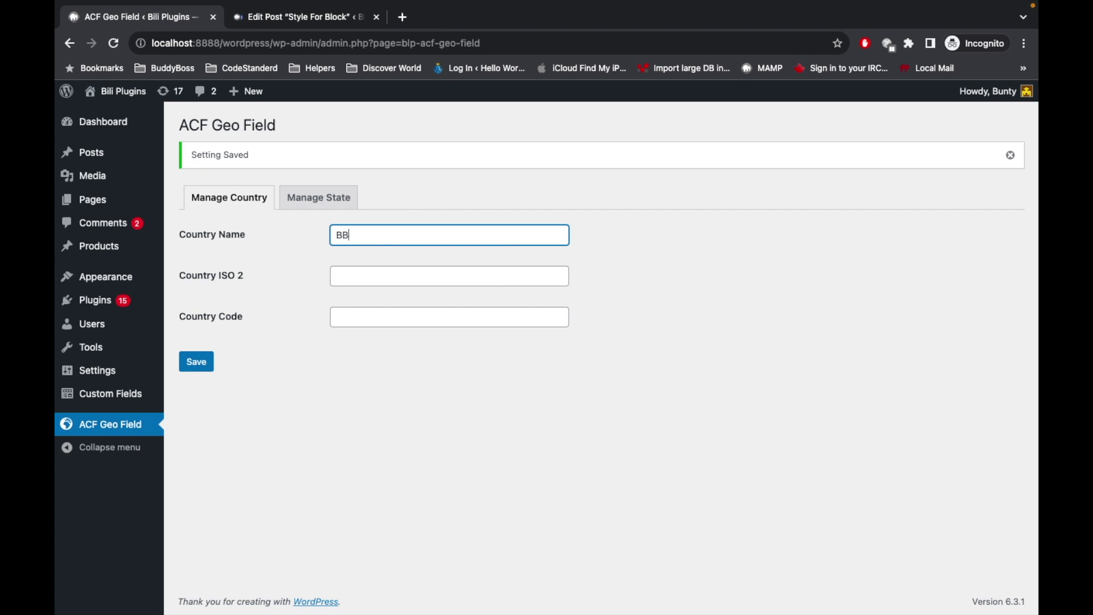
{"action": "type", "text": "C"}
{"action": "left_click", "coordinate": [360, 278]}
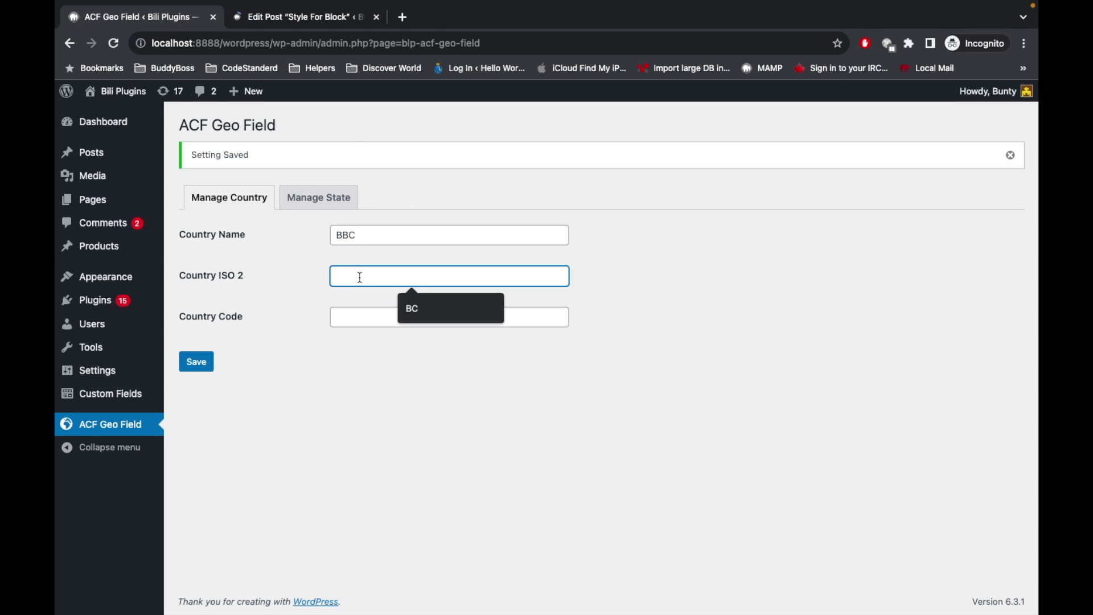
{"action": "type", "text": "BS"}
{"action": "key", "text": "BackSpace"}
{"action": "key", "text": "BackSpace"}
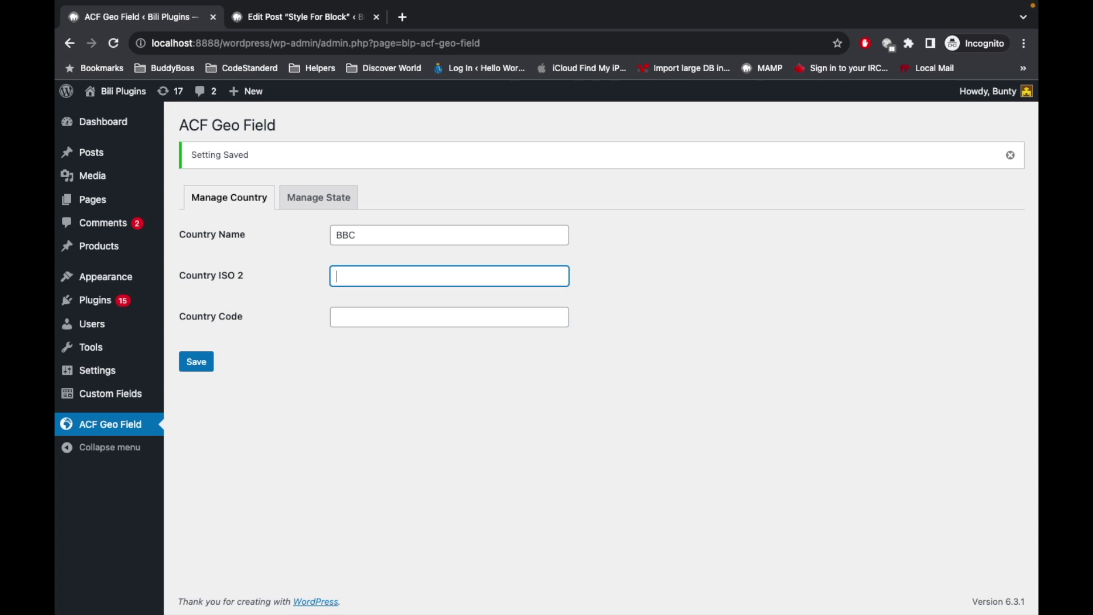
{"action": "type", "text": "BC"}
{"action": "left_click", "coordinate": [346, 318]}
{"action": "type", "text": "98"}
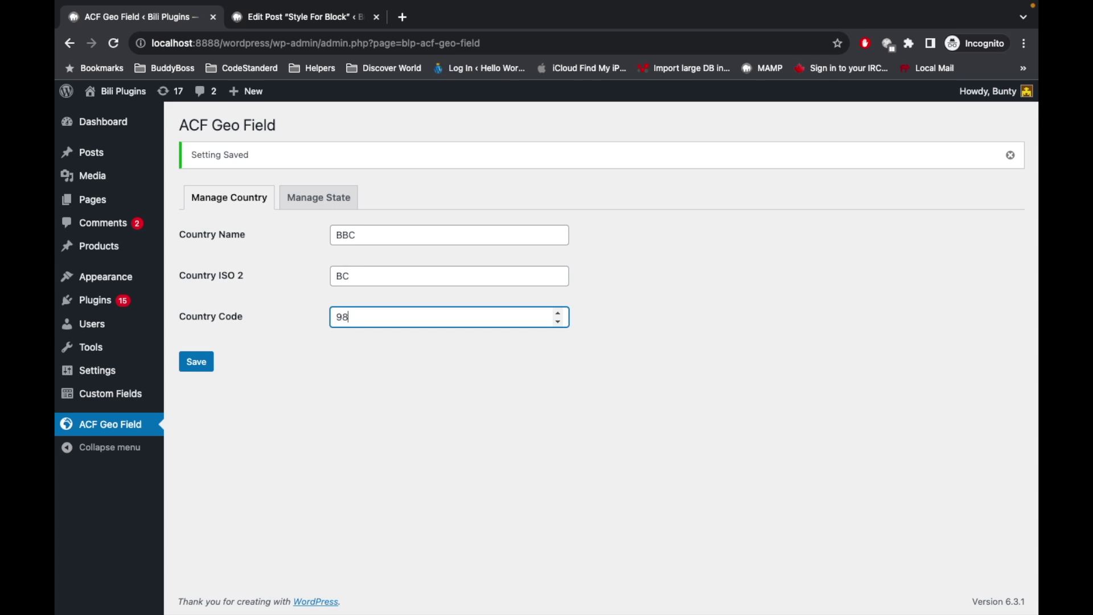
{"action": "left_click", "coordinate": [356, 235]}
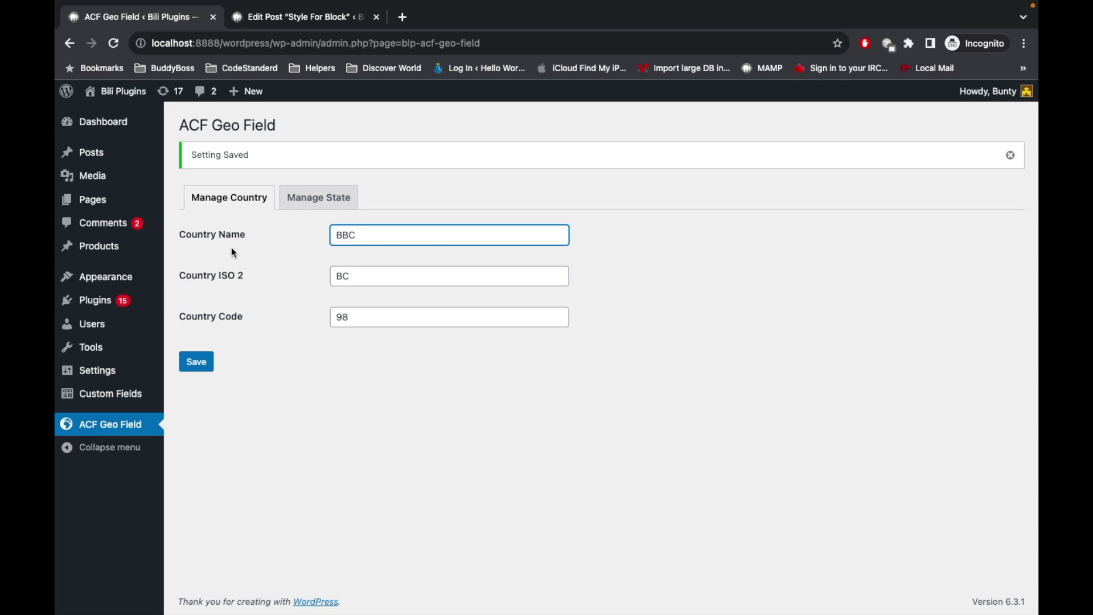
{"action": "left_click", "coordinate": [200, 362]}
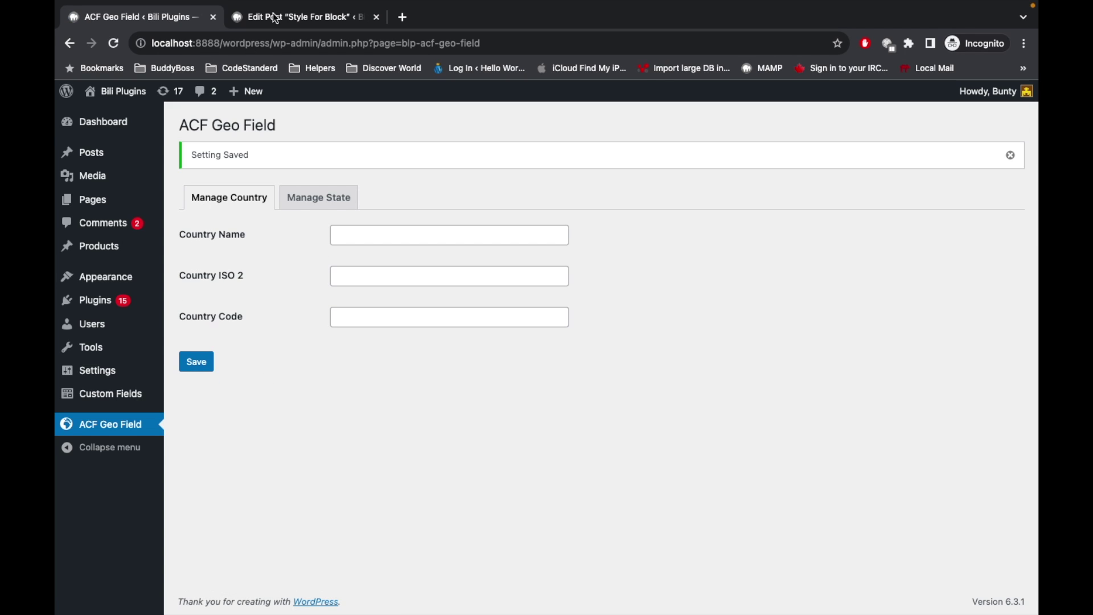
{"action": "left_click", "coordinate": [307, 21]}
Reload the post editor and find BBC in the Country dropdown.
{"action": "left_click", "coordinate": [114, 44]}
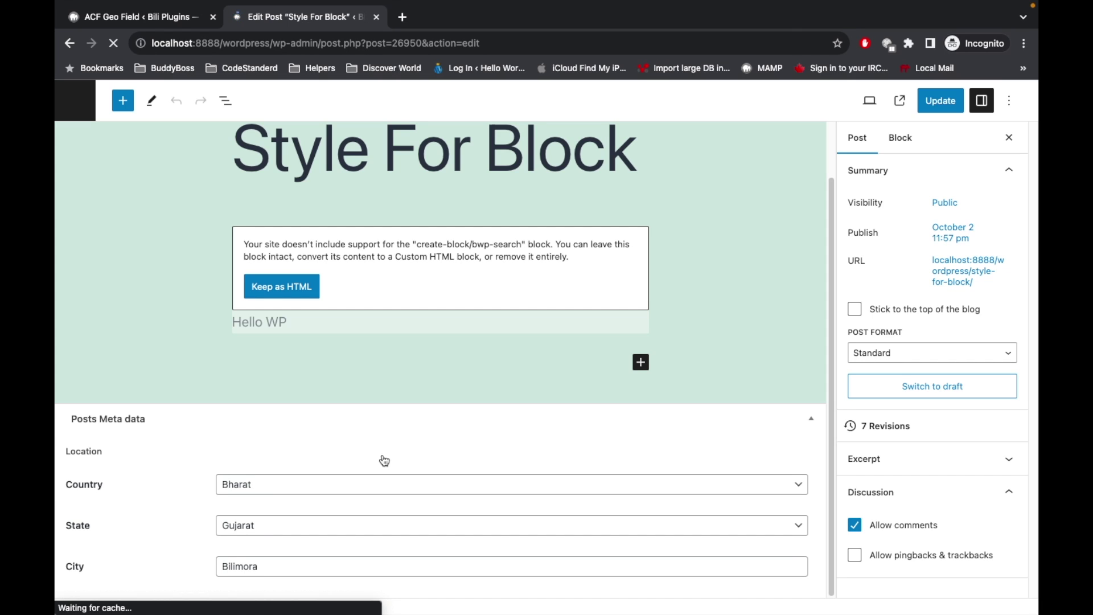
{"action": "left_click", "coordinate": [326, 489]}
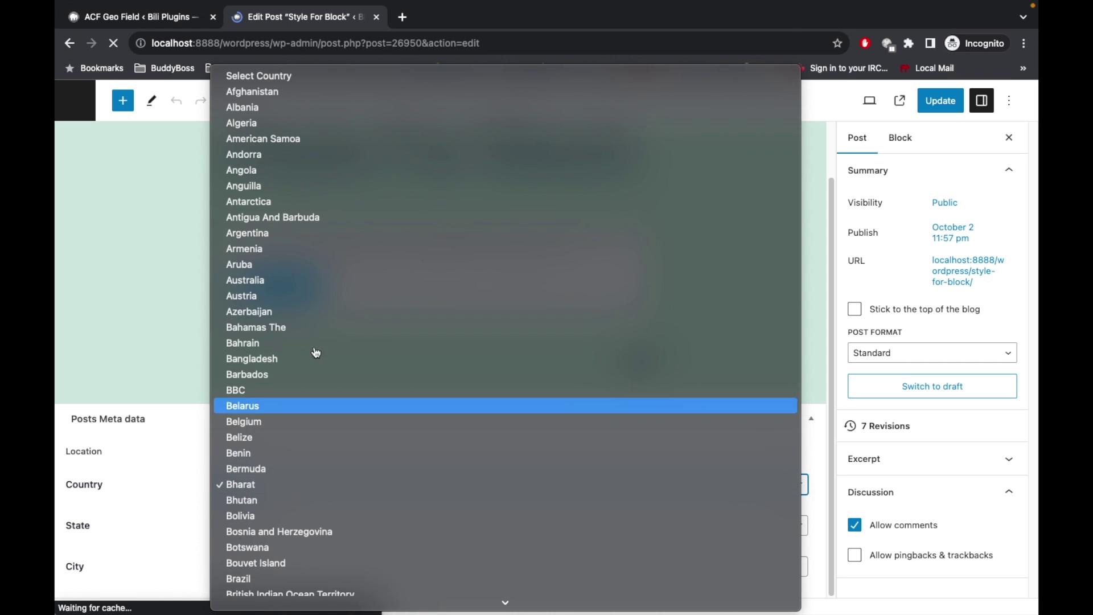
{"action": "scroll", "coordinate": [300, 139], "scroll_direction": "down", "scroll_amount": 5}
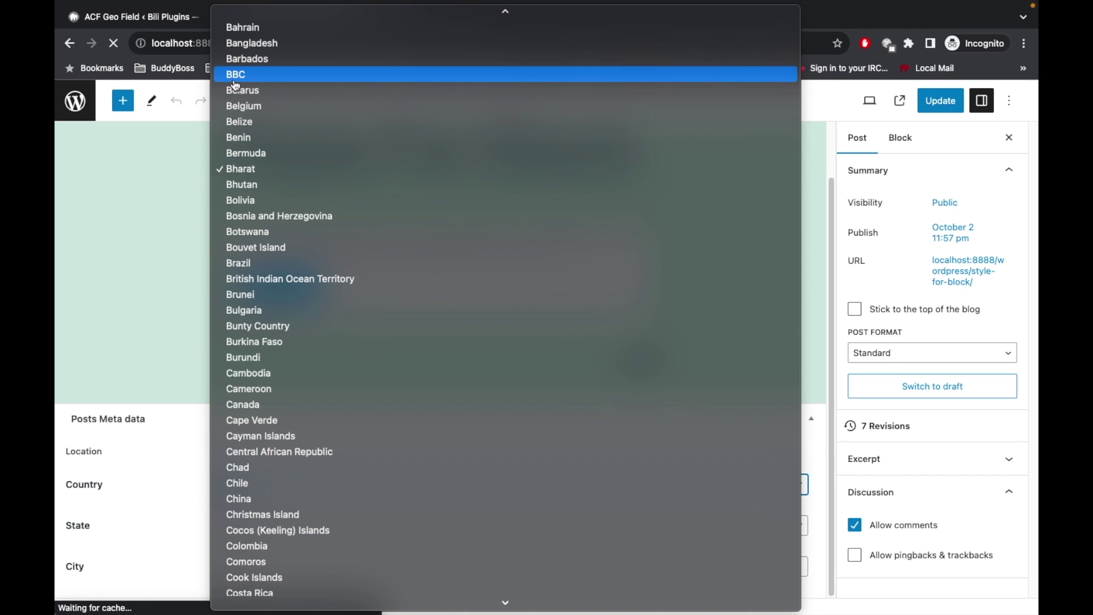
{"action": "key", "text": "Escape"}
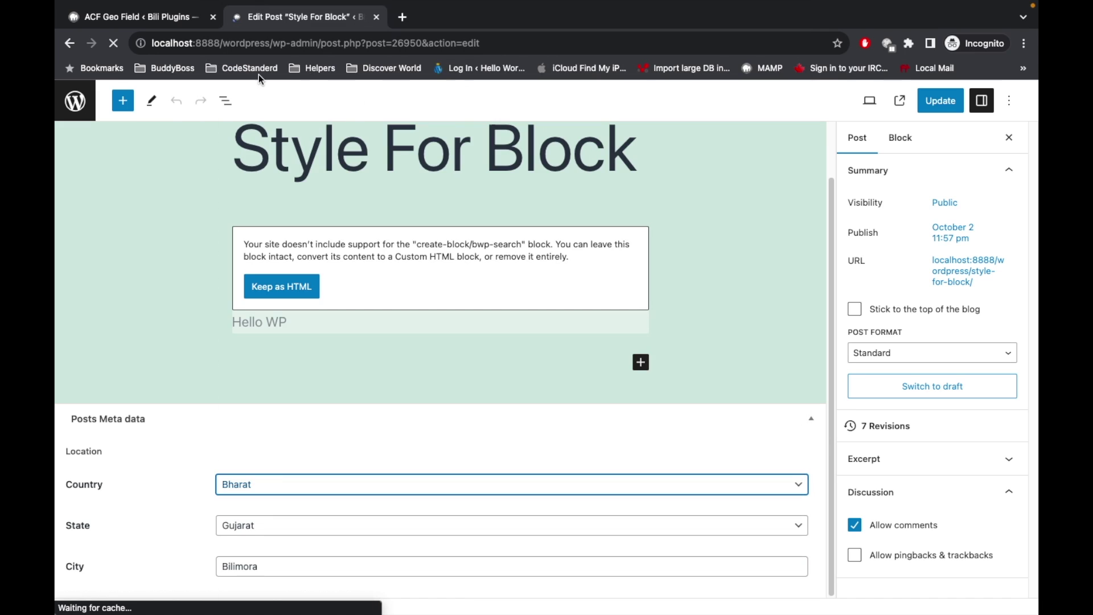
{"action": "left_click", "coordinate": [133, 17]}
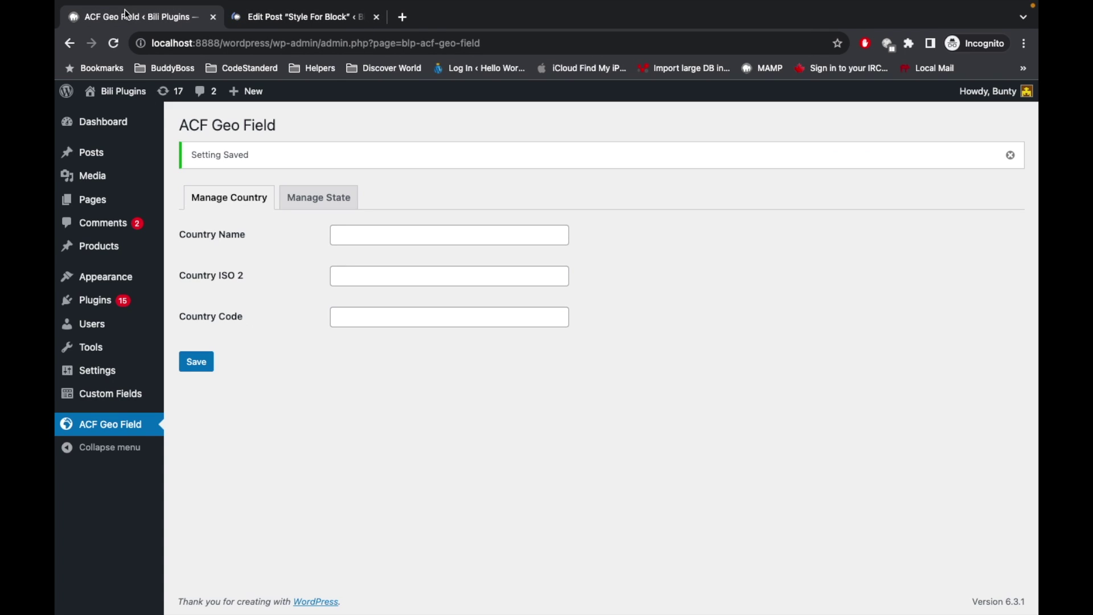
In Manage State, add state DDN under country Bharat and save it.
{"action": "left_click", "coordinate": [319, 198]}
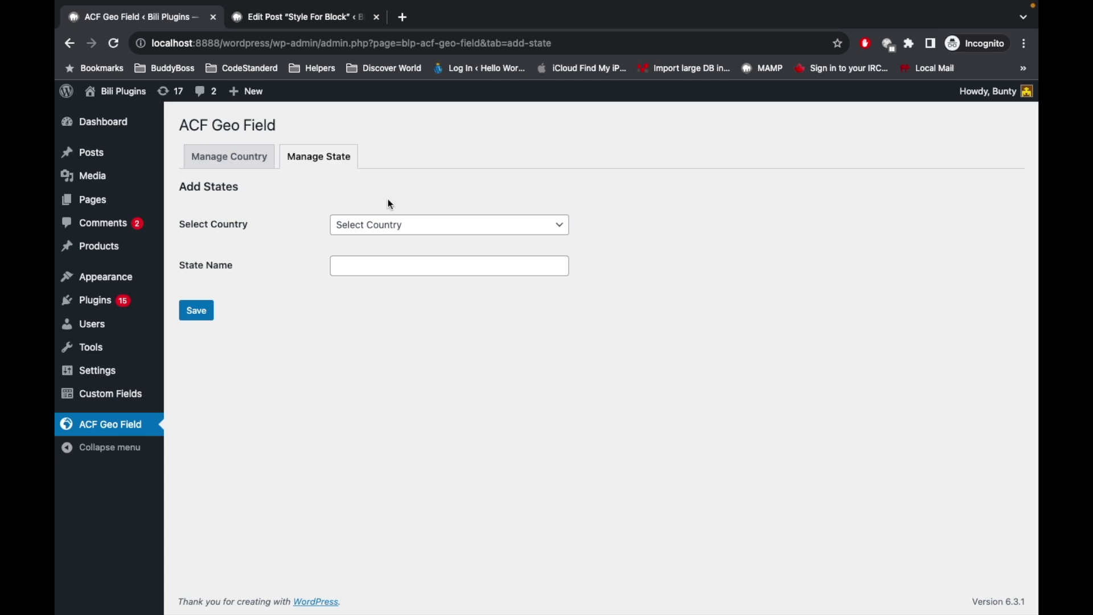
{"action": "left_click", "coordinate": [415, 228]}
{"action": "scroll", "coordinate": [393, 364], "scroll_direction": "down", "scroll_amount": 10}
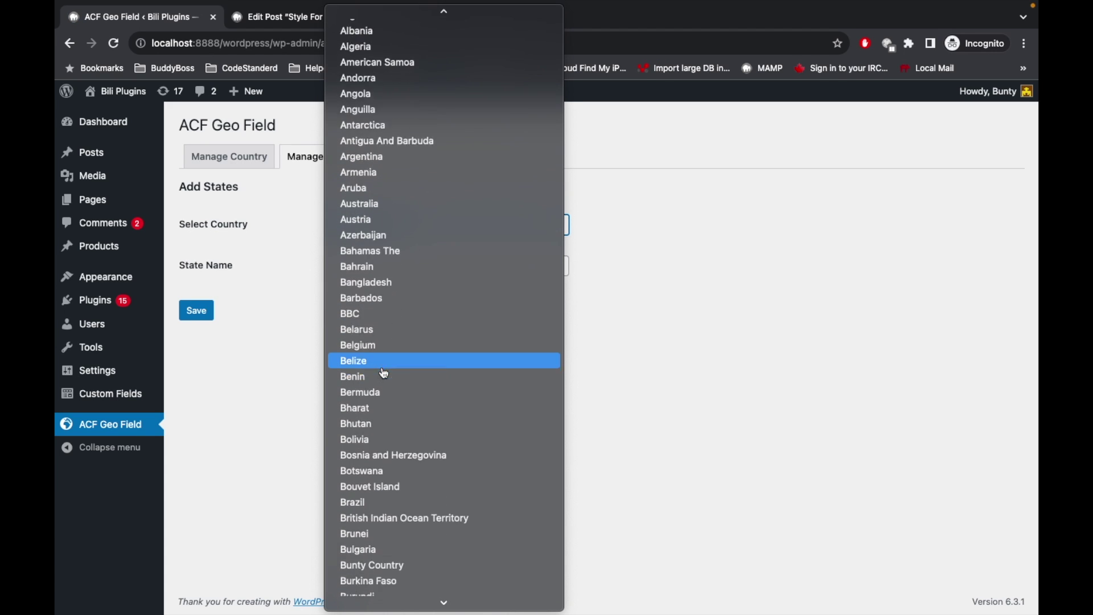
{"action": "type", "text": "bh"}
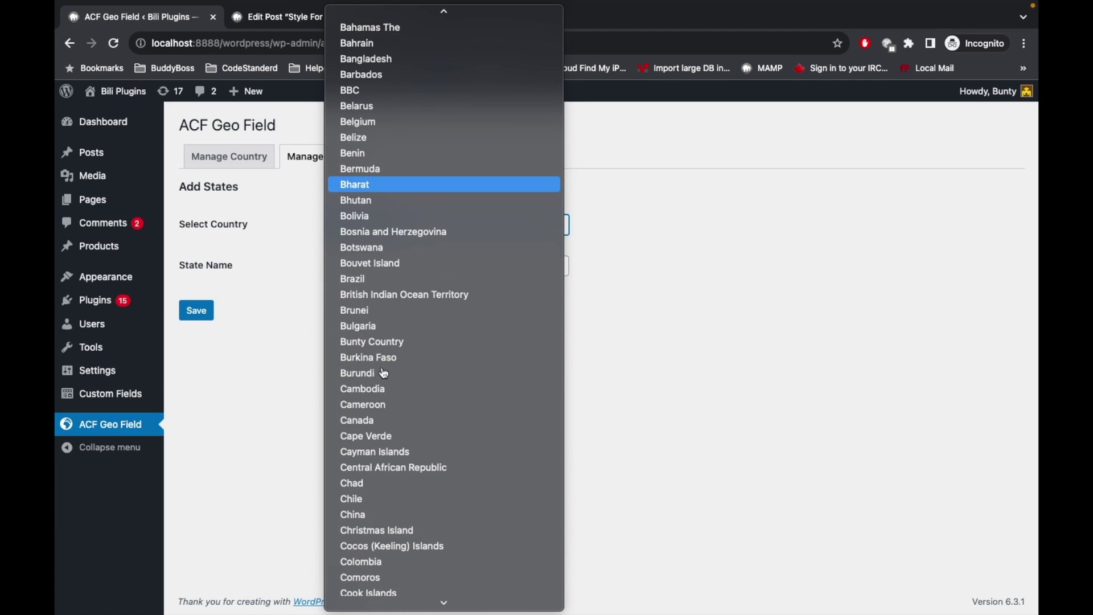
{"action": "key", "text": "Return"}
{"action": "left_click", "coordinate": [355, 268]}
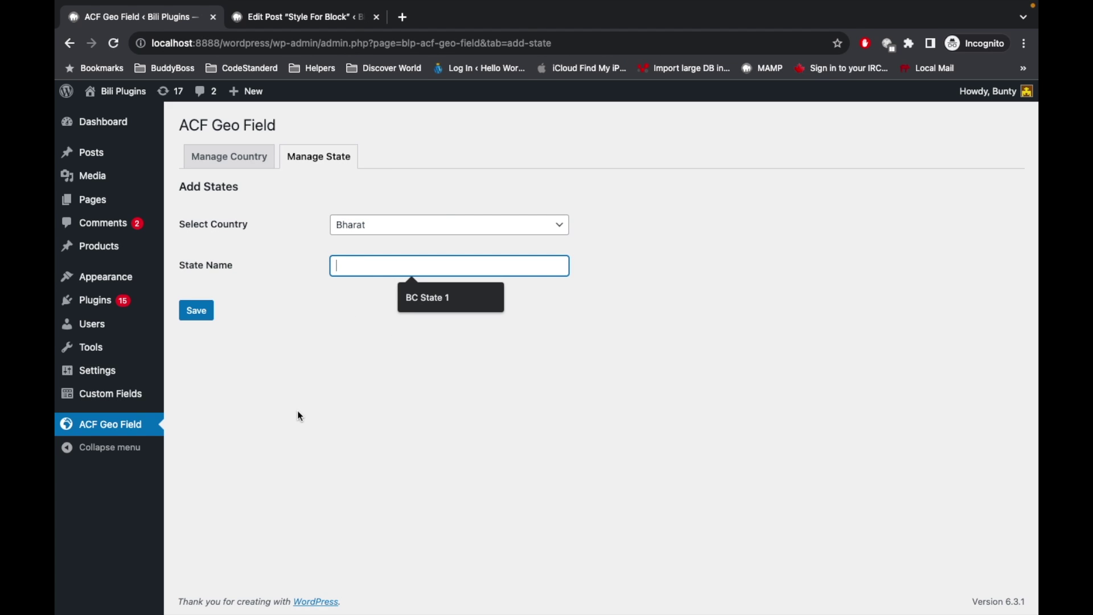
{"action": "type", "text": "DD"}
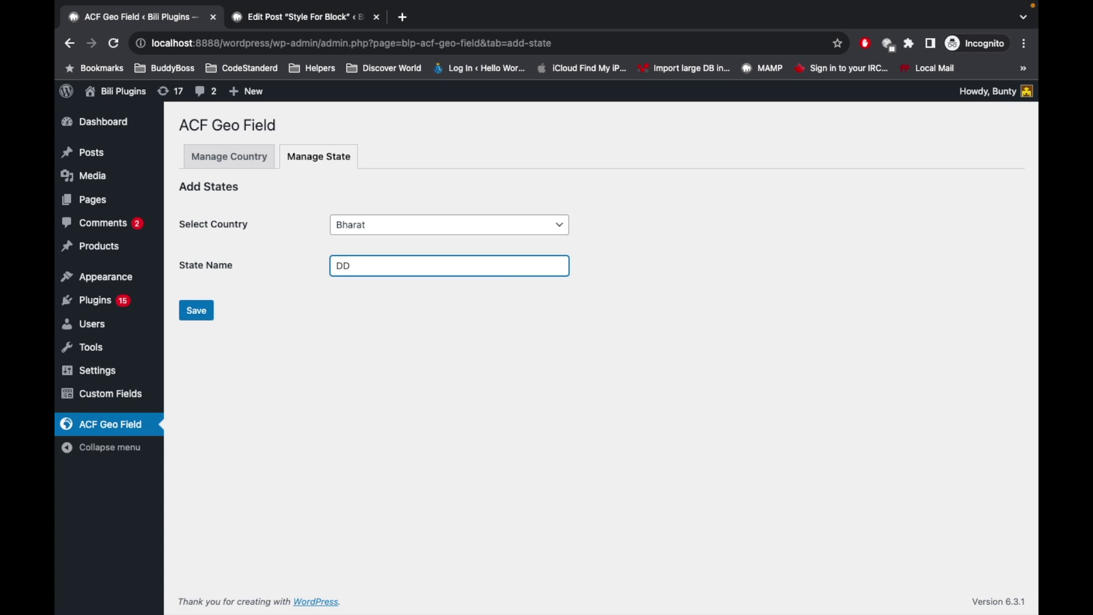
{"action": "type", "text": "N"}
{"action": "left_click", "coordinate": [201, 322]}
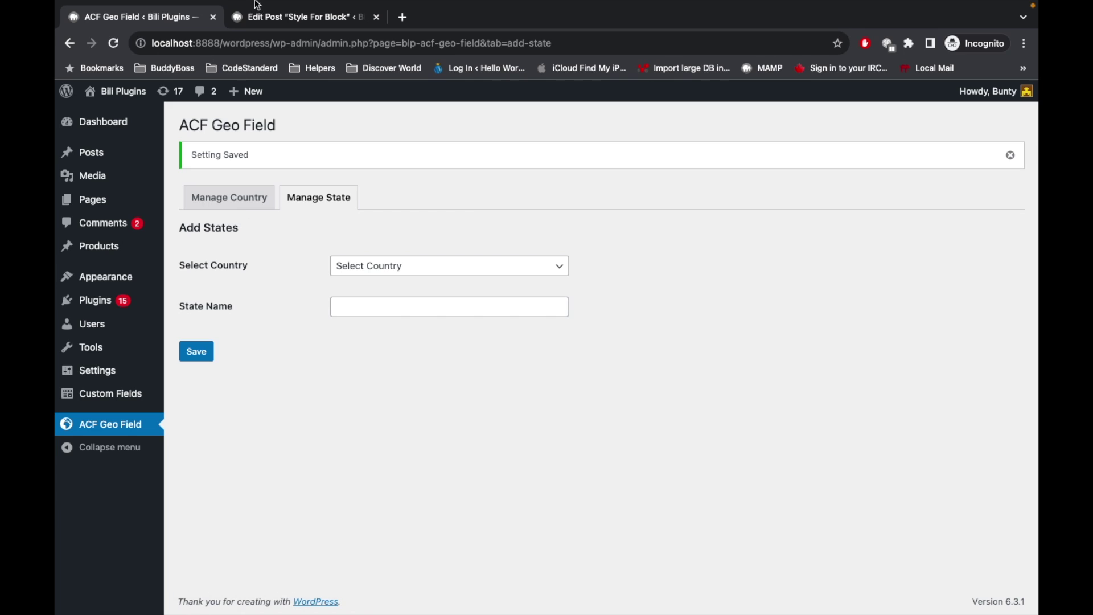
{"action": "left_click", "coordinate": [265, 19]}
Switch the post's country back to Bharat and find DDN in its State list.
{"action": "left_click", "coordinate": [252, 484]}
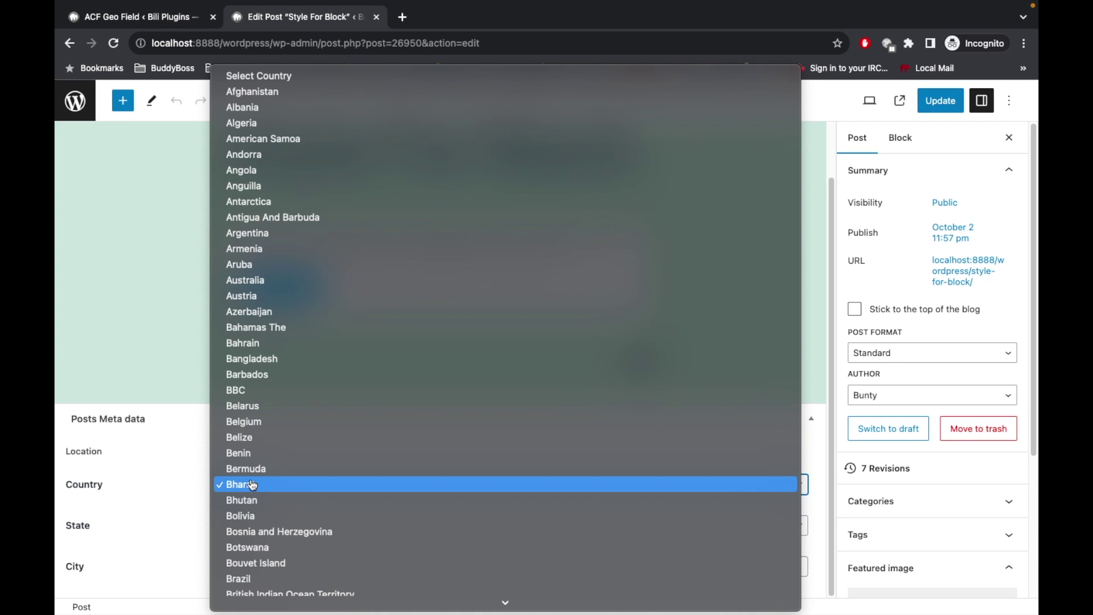
{"action": "left_click", "coordinate": [255, 468]}
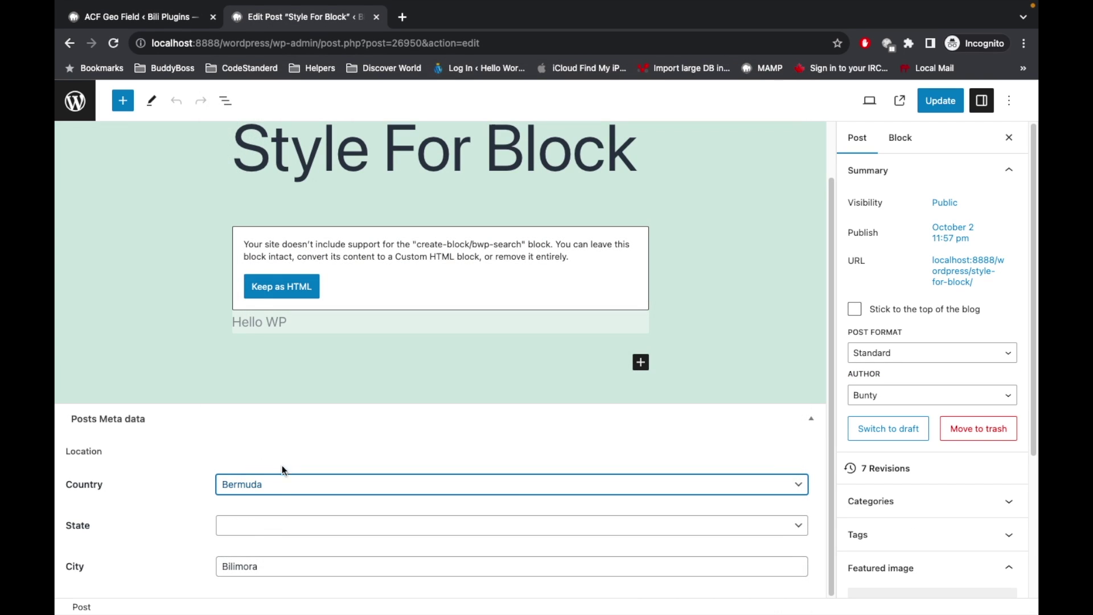
{"action": "left_click", "coordinate": [280, 486]}
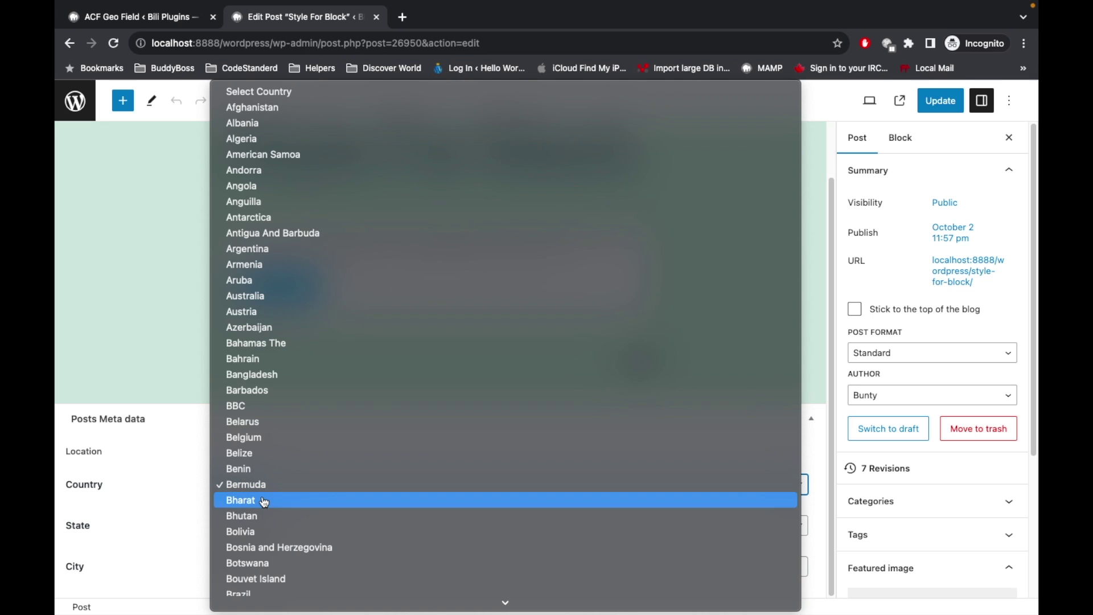
{"action": "left_click", "coordinate": [280, 497]}
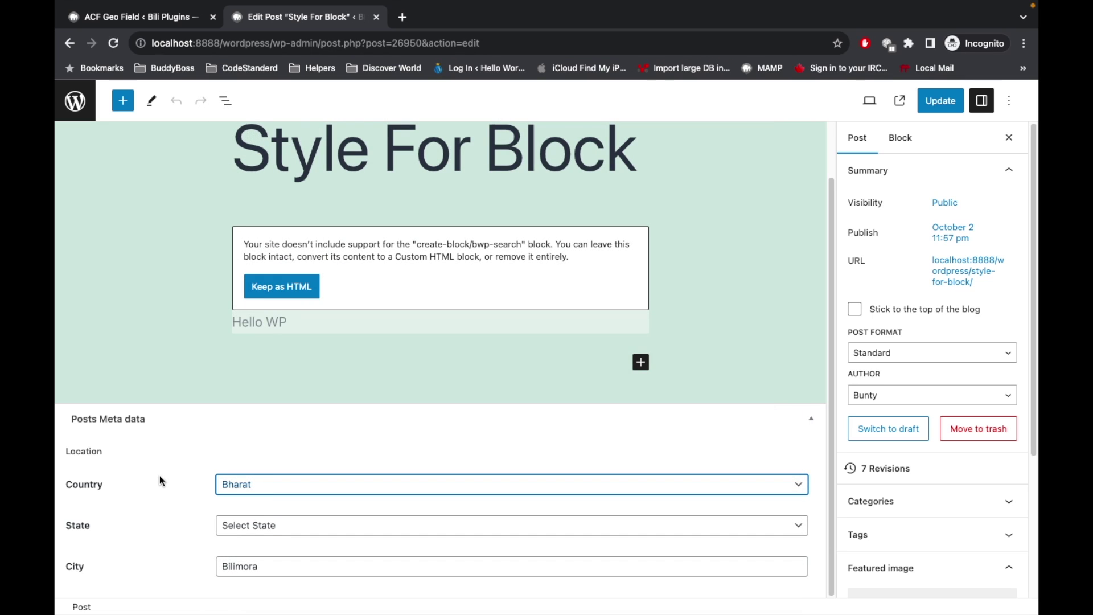
{"action": "left_click", "coordinate": [257, 524]}
{"action": "scroll", "coordinate": [261, 529], "scroll_direction": "down", "scroll_amount": 5}
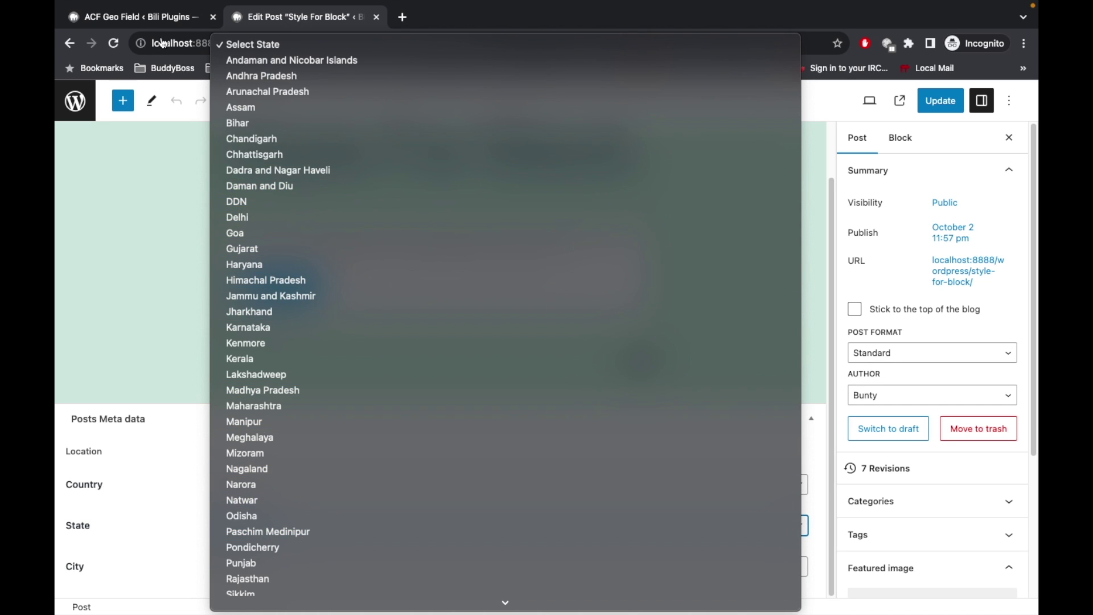
{"action": "left_click", "coordinate": [150, 22]}
{"action": "left_click", "coordinate": [151, 22]}
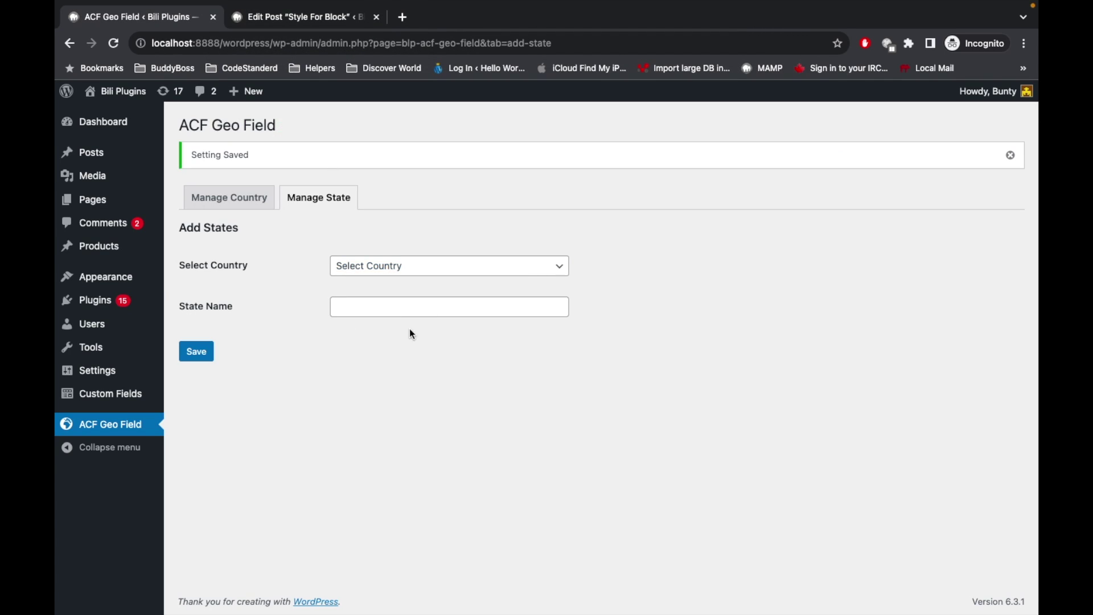
Select Bharat as the country on the Manage State form.
{"action": "left_click", "coordinate": [380, 264]}
{"action": "scroll", "coordinate": [381, 264], "scroll_direction": "down", "scroll_amount": 15}
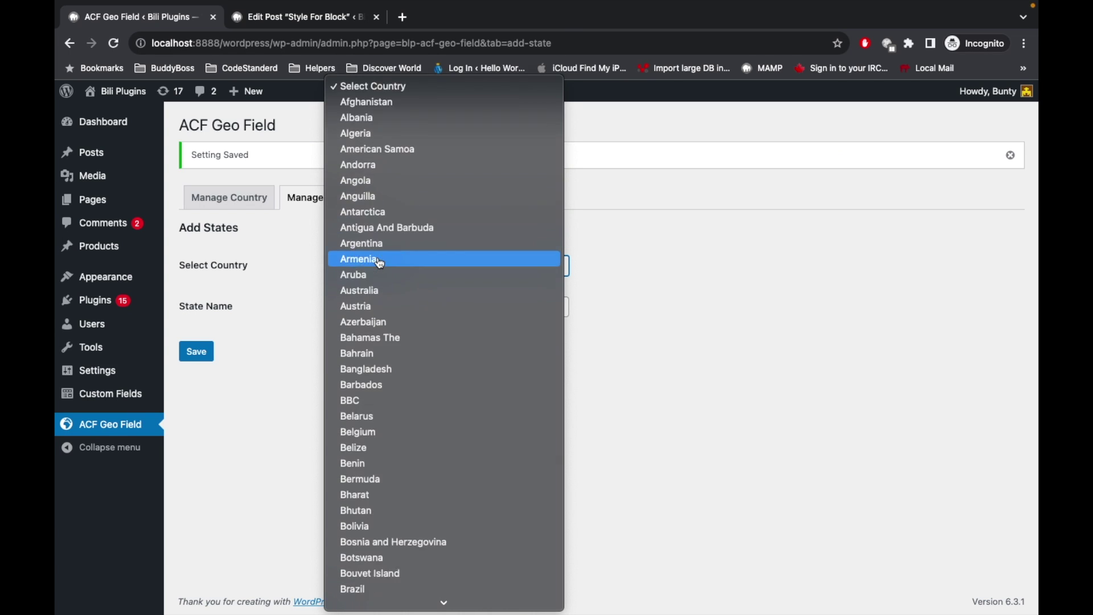
{"action": "scroll", "coordinate": [381, 264], "scroll_direction": "up", "scroll_amount": 15}
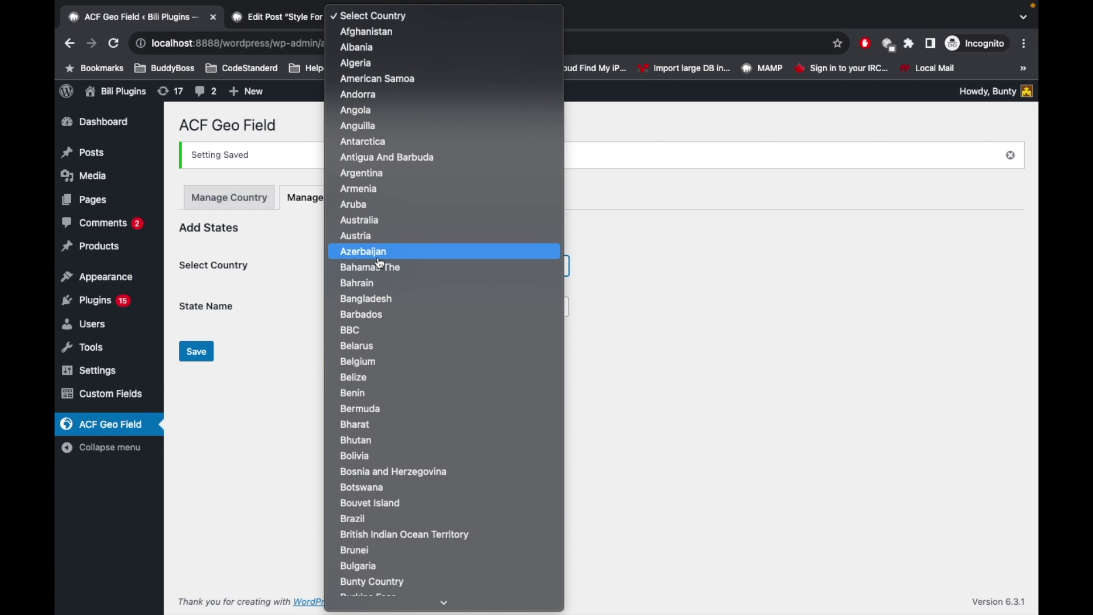
{"action": "scroll", "coordinate": [380, 264], "scroll_direction": "down", "scroll_amount": 5}
{"action": "type", "text": "iran"}
{"action": "key", "text": "Return"}
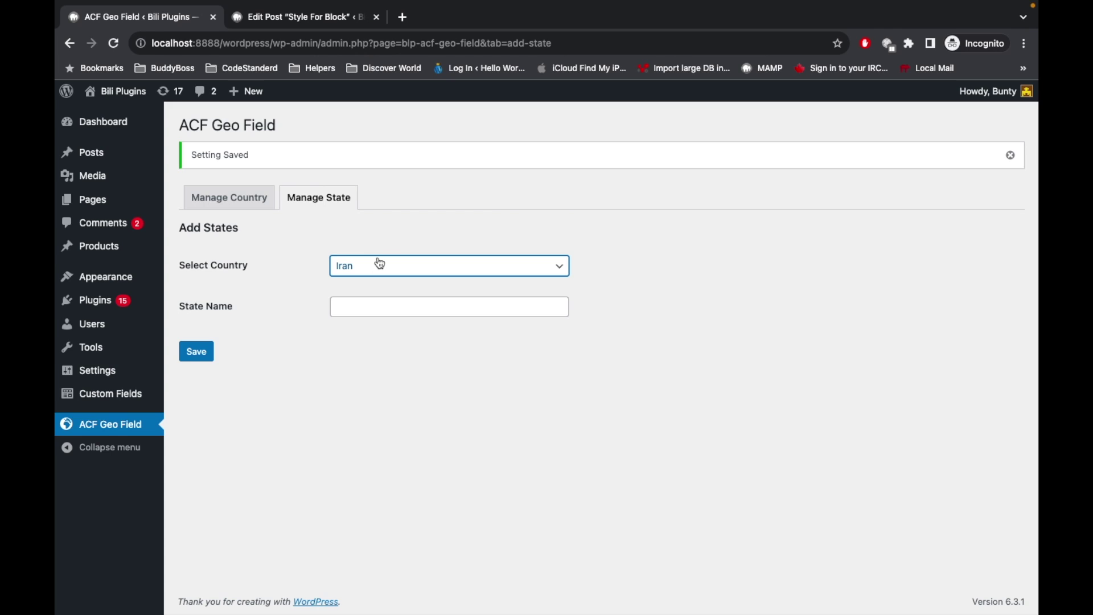
{"action": "left_click", "coordinate": [403, 277]}
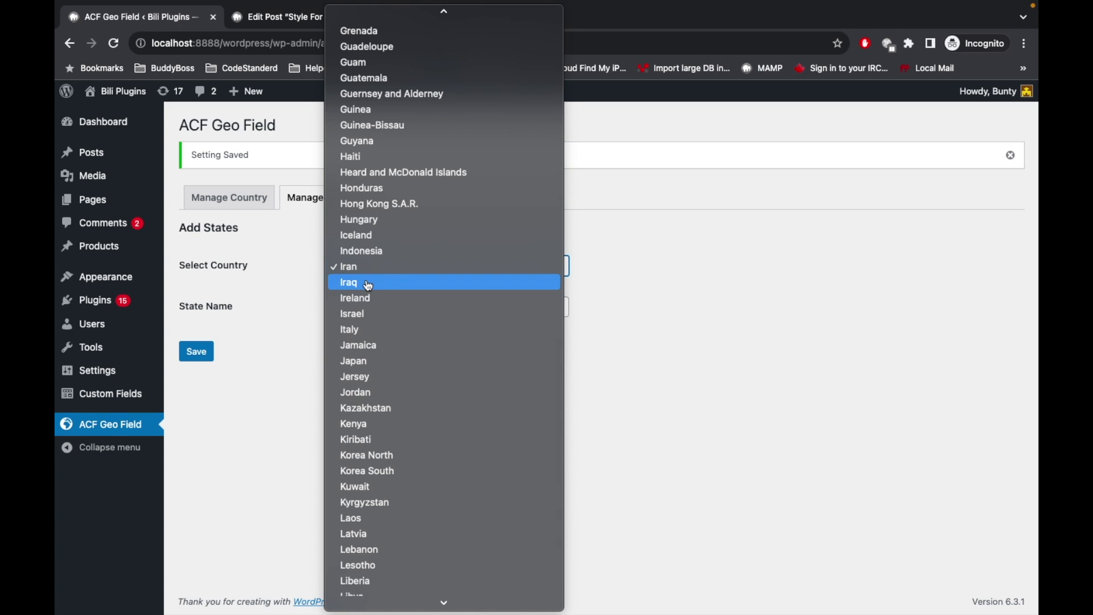
{"action": "scroll", "coordinate": [367, 288], "scroll_direction": "up", "scroll_amount": 10}
{"action": "left_click", "coordinate": [406, 183]}
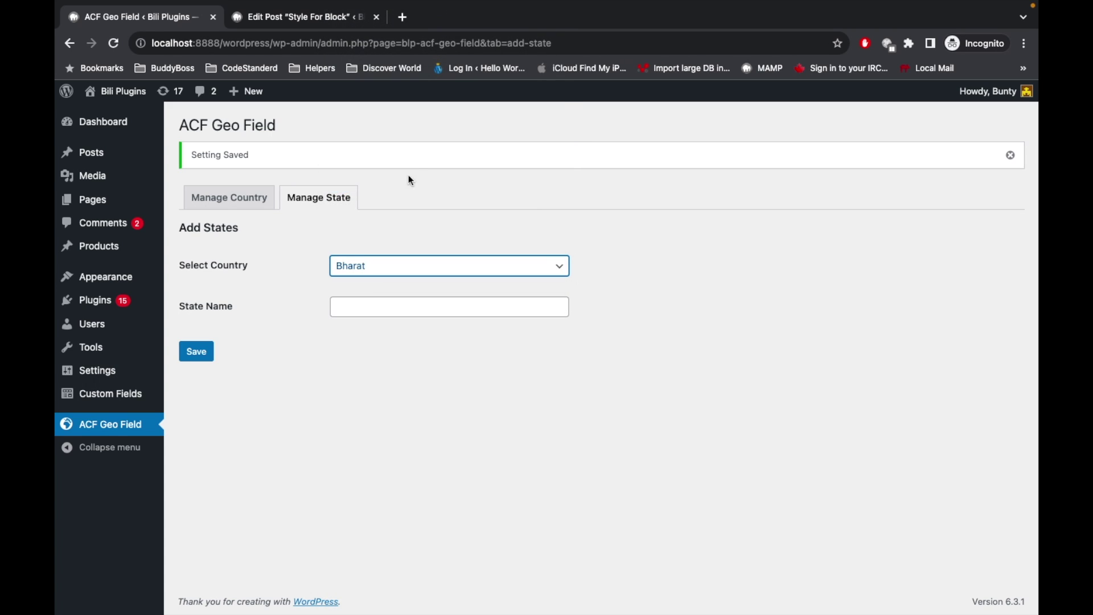
Load state DDN, change its name to DDN1, and save.
{"action": "left_click", "coordinate": [373, 309]}
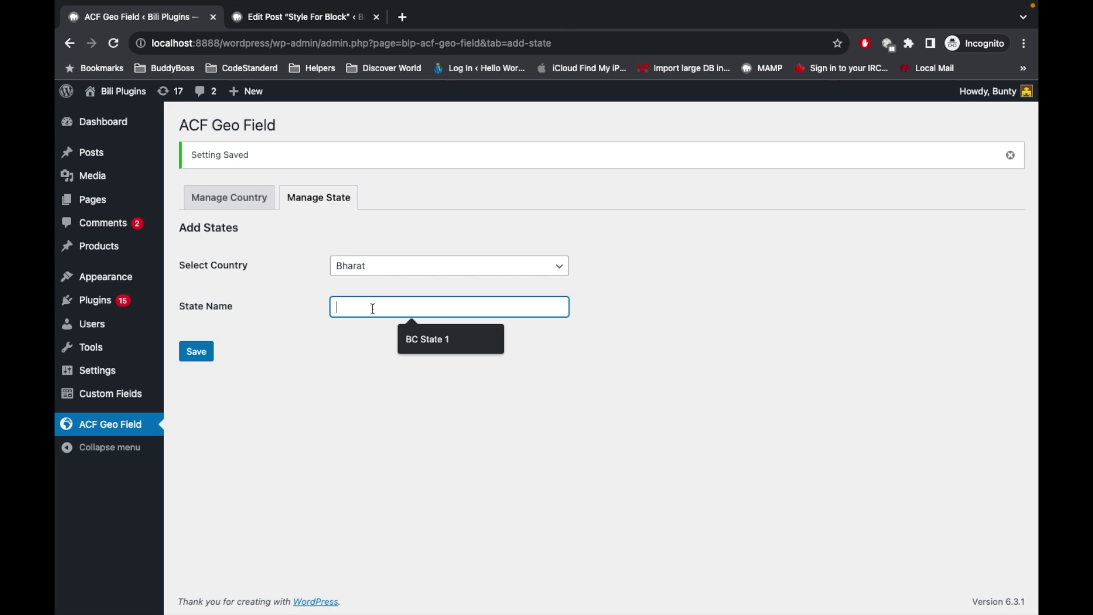
{"action": "type", "text": "DDN"}
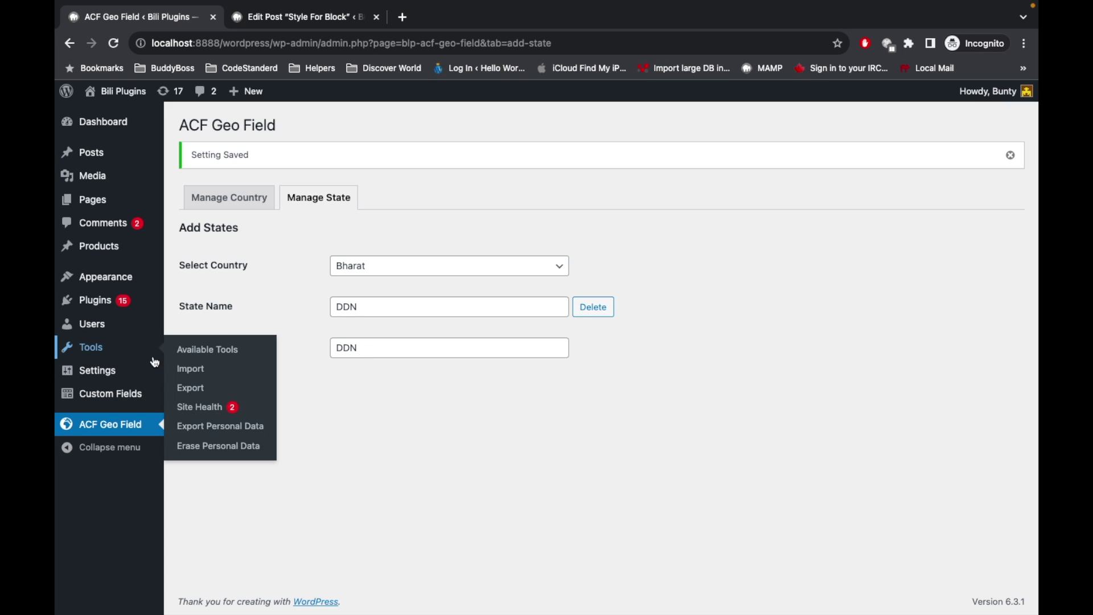
{"action": "left_click", "coordinate": [373, 352]}
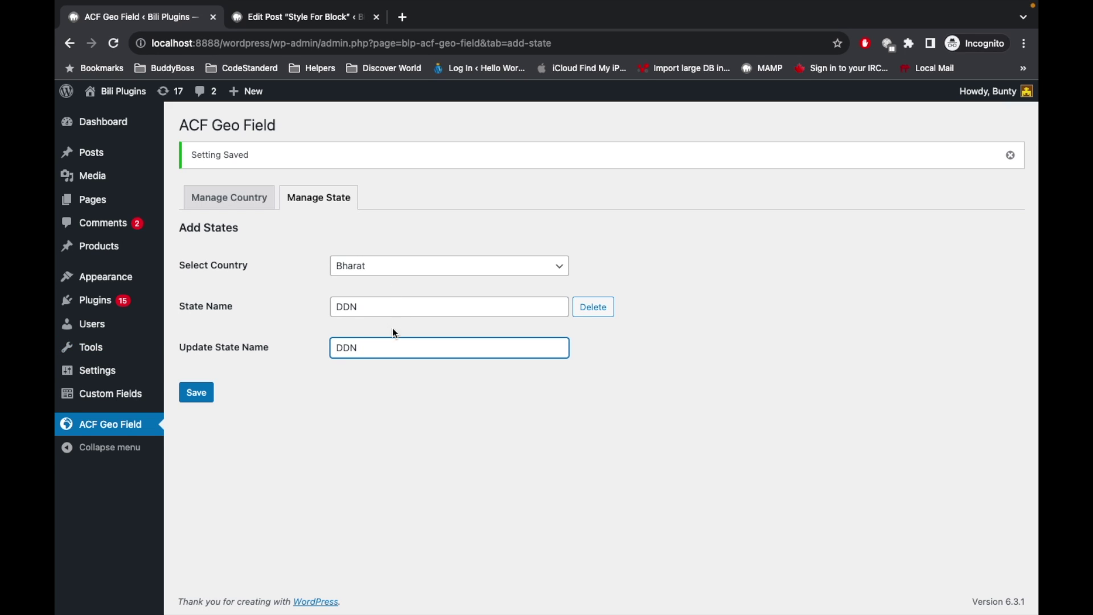
{"action": "type", "text": "1"}
{"action": "left_click", "coordinate": [197, 392]}
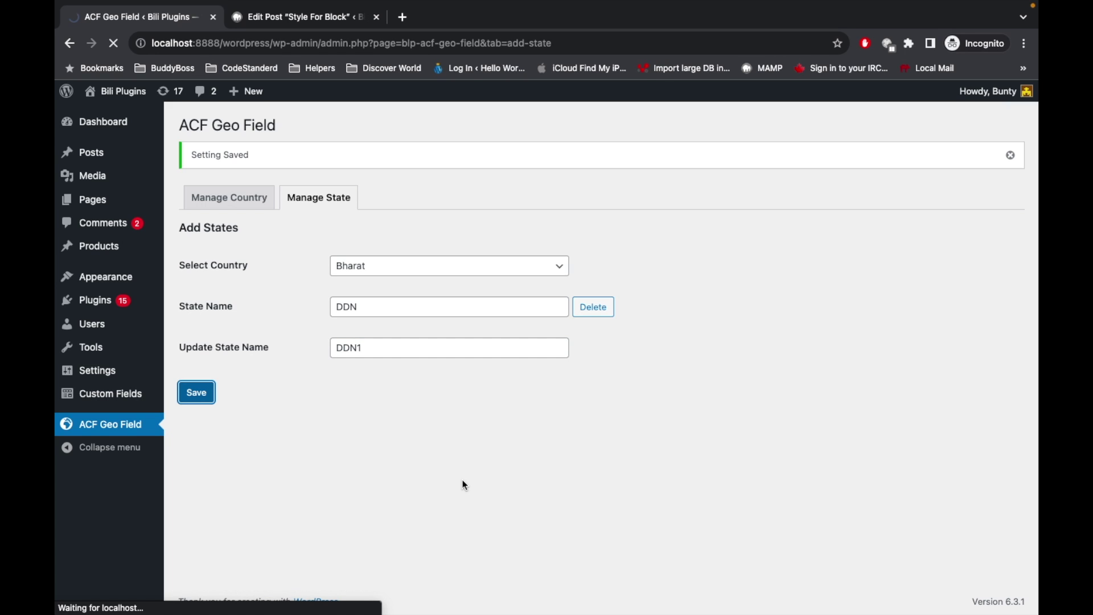
Reload the post editor and confirm DDN1 appears among Bharat's State options.
{"action": "left_click", "coordinate": [257, 24]}
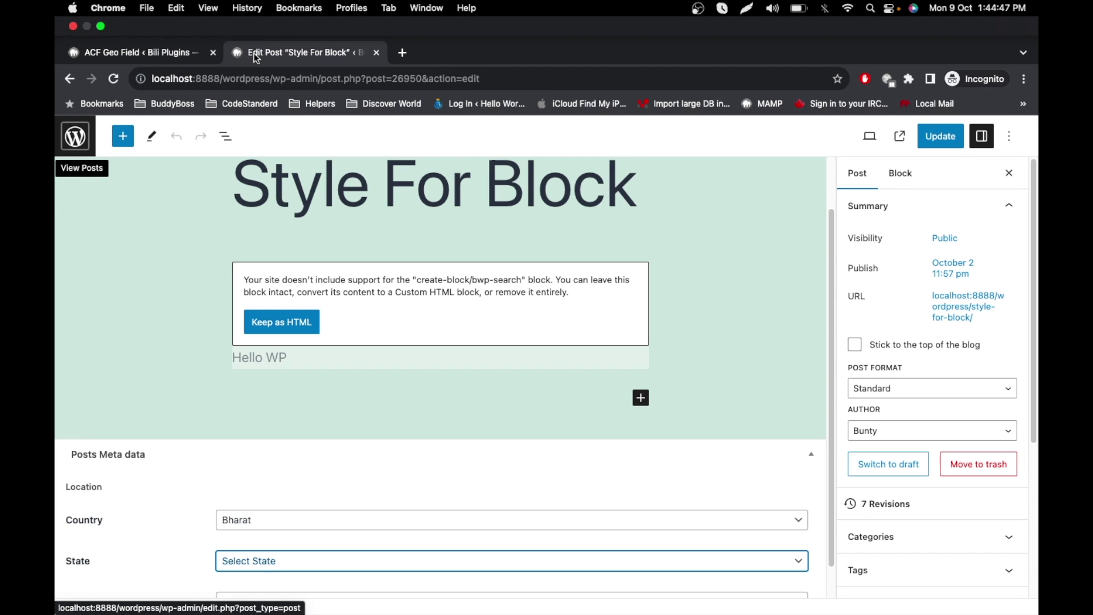
{"action": "left_click", "coordinate": [112, 79]}
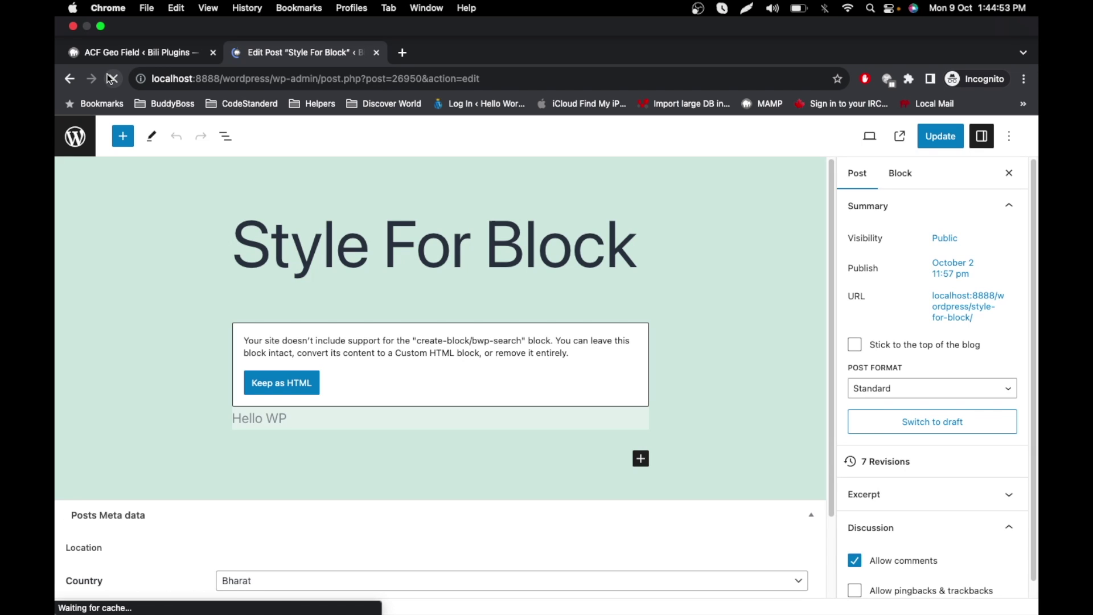
{"action": "left_click", "coordinate": [101, 26]}
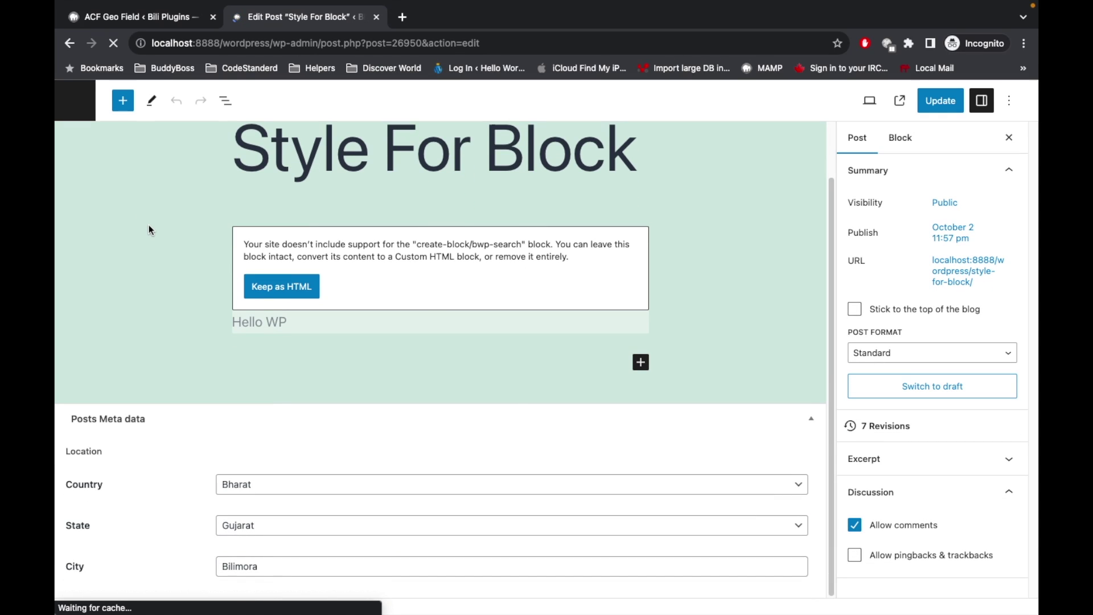
{"action": "left_click", "coordinate": [265, 525]}
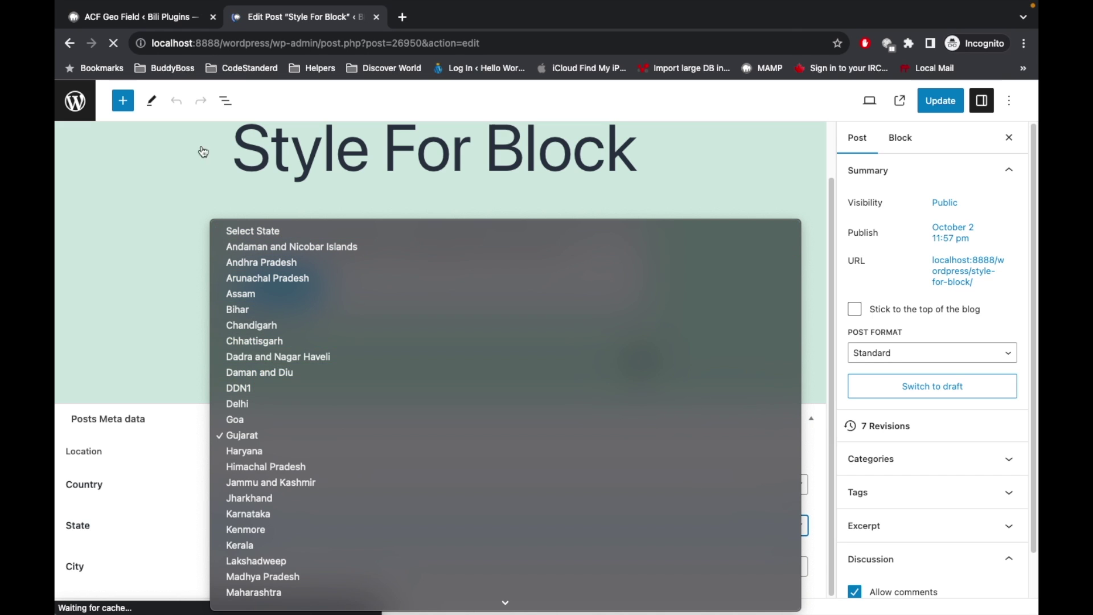
{"action": "left_click", "coordinate": [183, 26]}
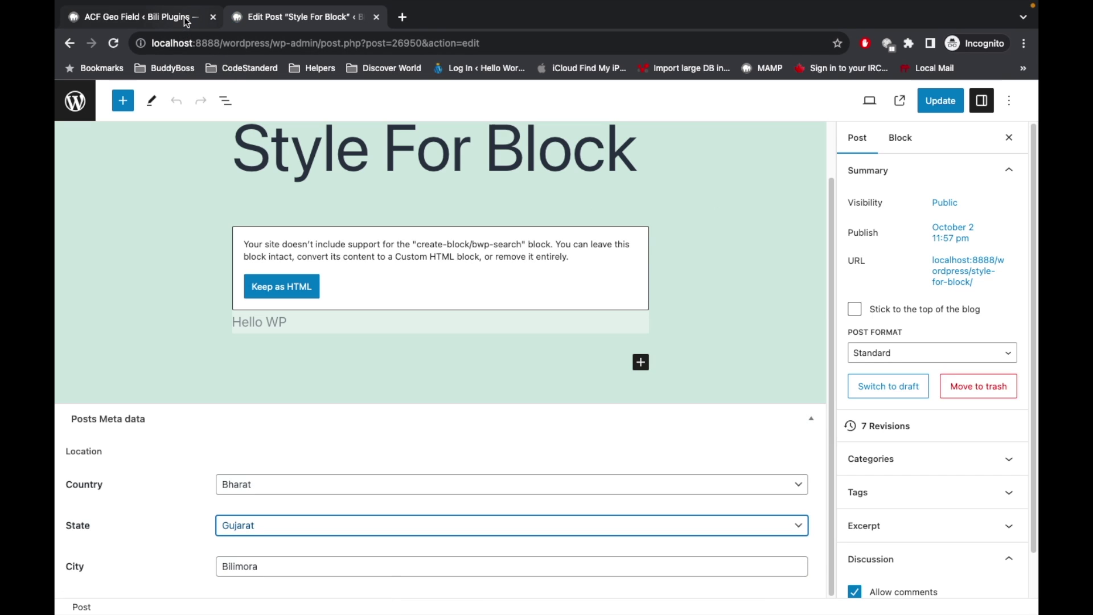
{"action": "left_click", "coordinate": [183, 24]}
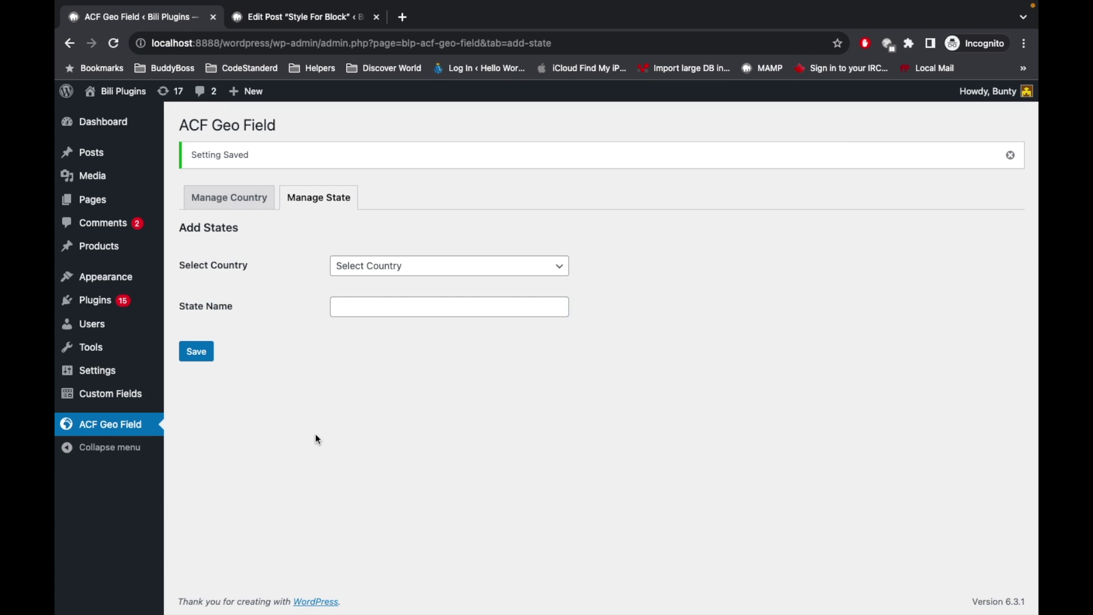